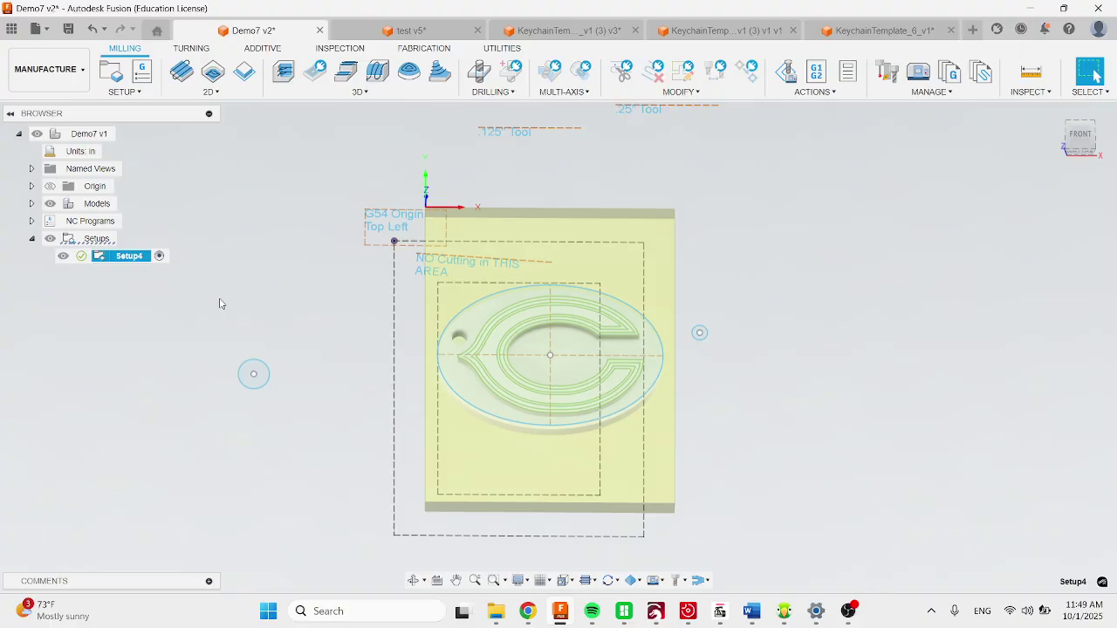
- Start a Drill operation using tool 11, the 1/8" drill, from the 2025HaasToolLibrary library
scroll(463, 342, "up", 3)
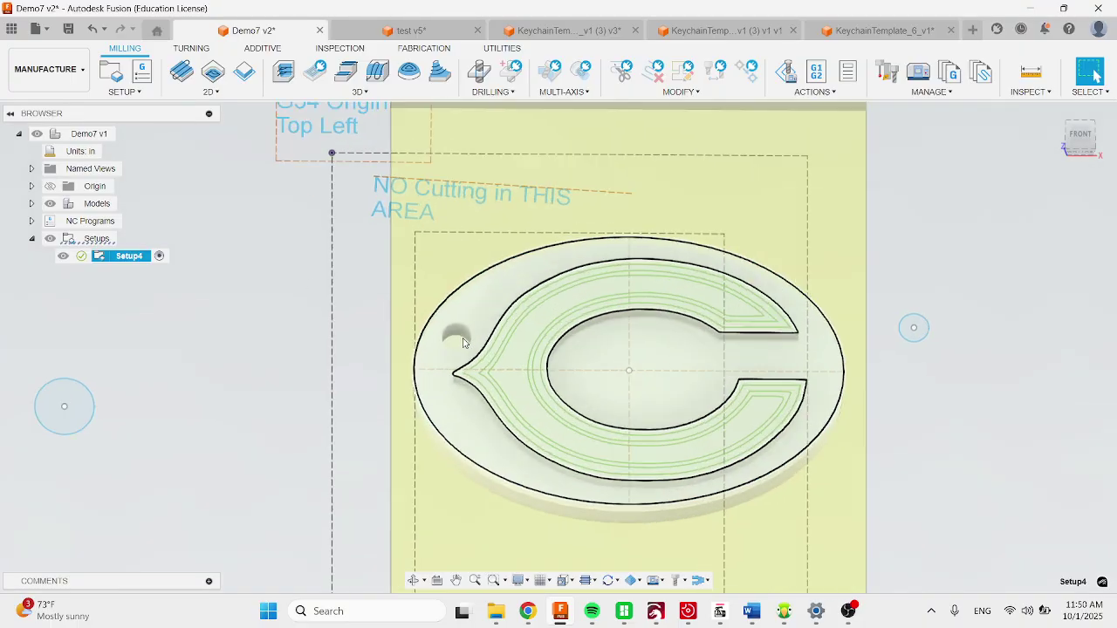
scroll(463, 342, "up", 1)
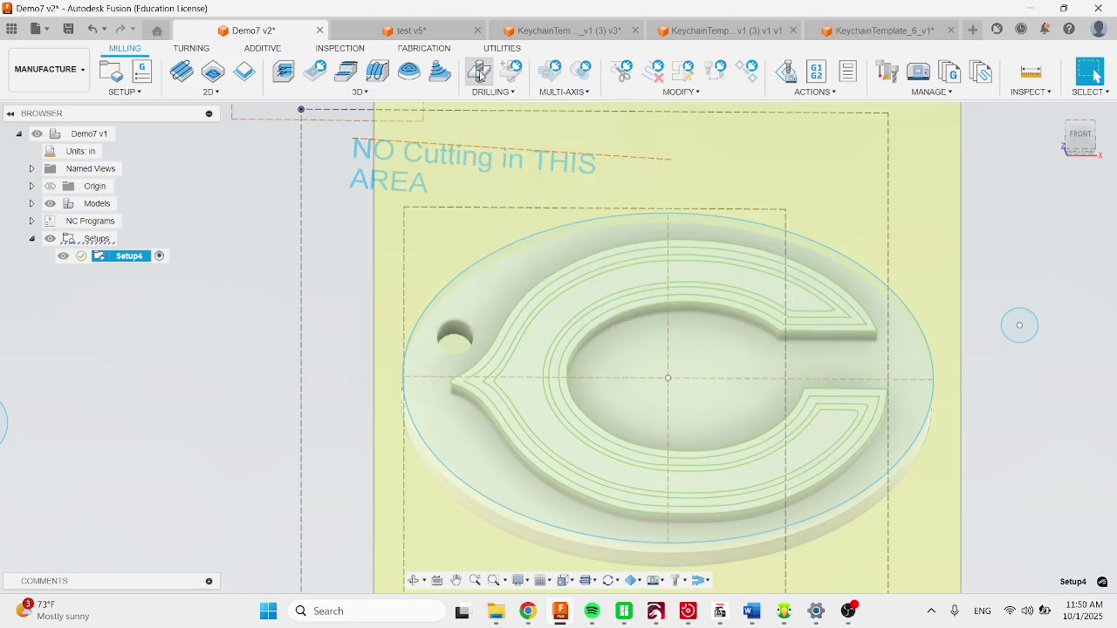
left_click(479, 75)
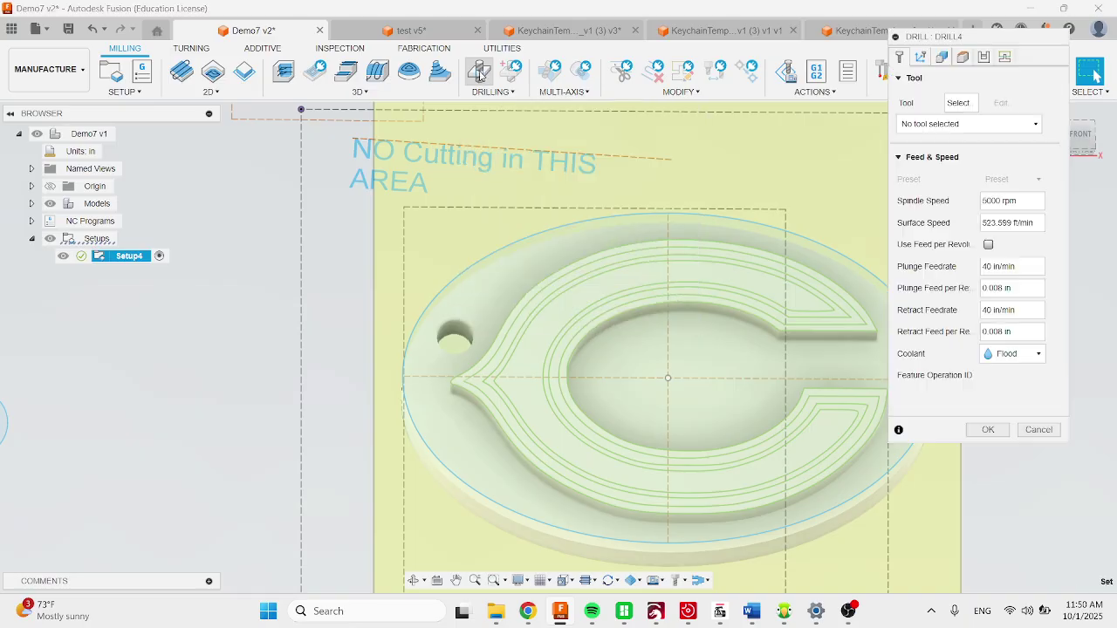
left_click(960, 103)
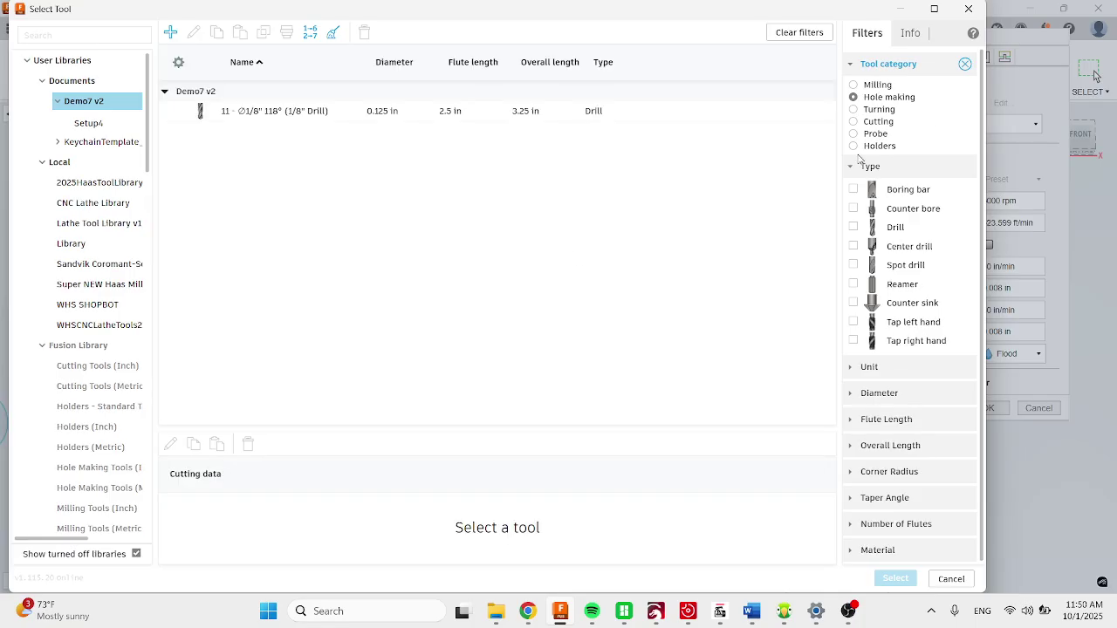
left_click(94, 184)
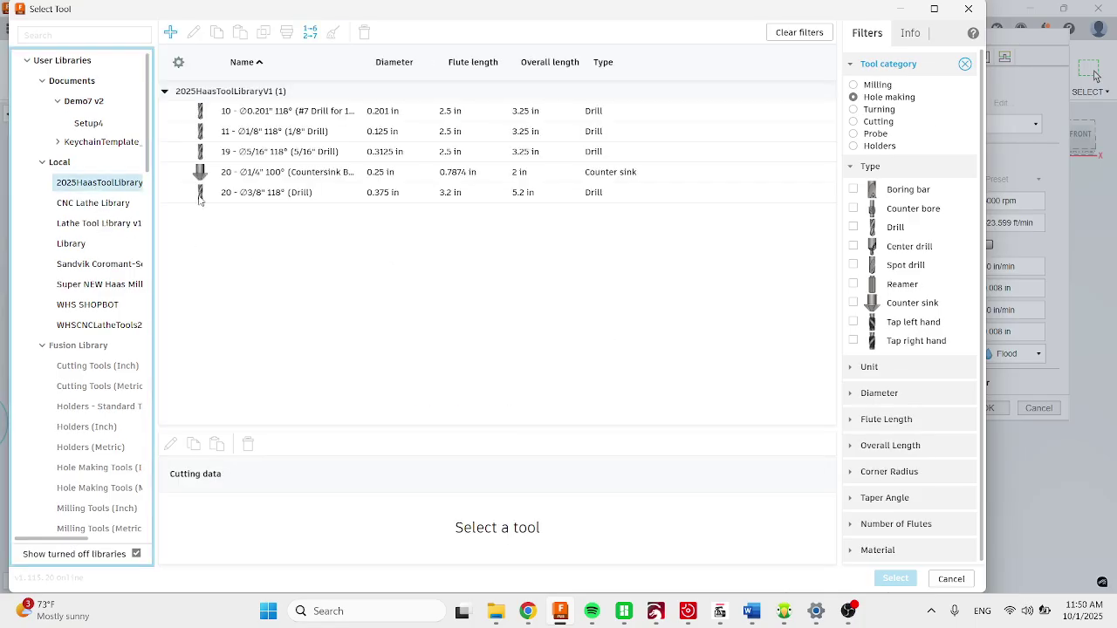
left_click(265, 133)
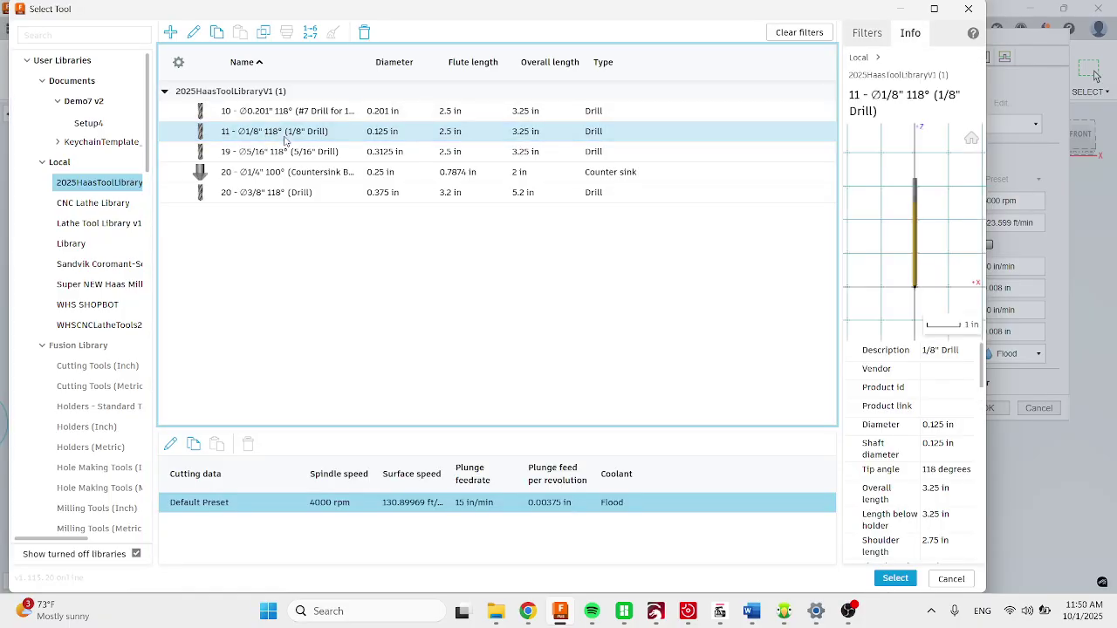
left_click(890, 578)
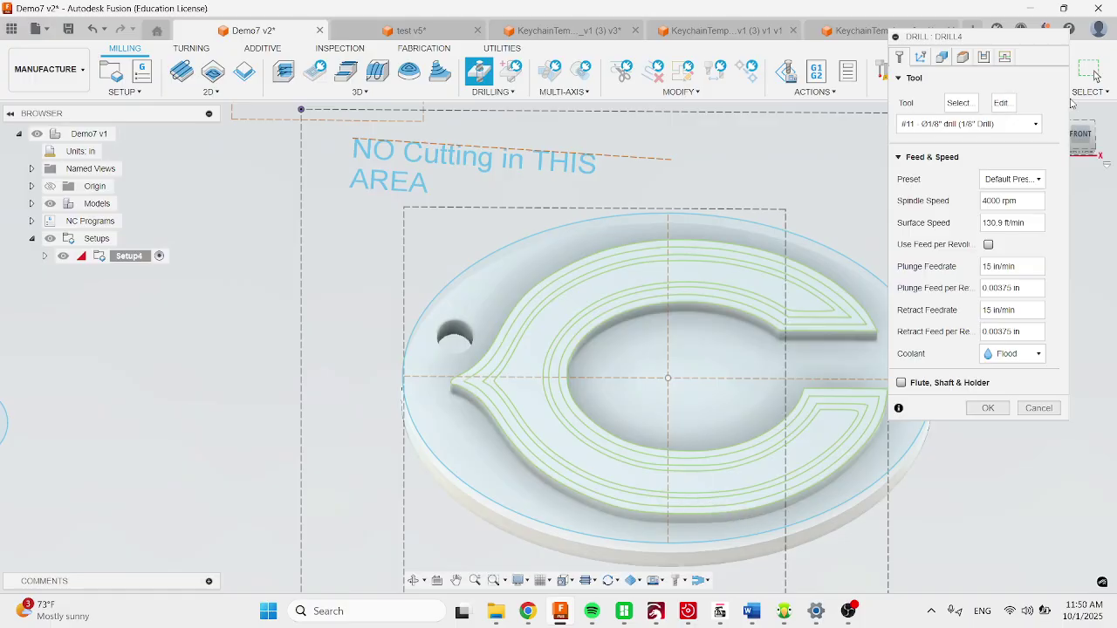
- Select the keychain hole's cylindrical face for drilling and set the bottom height offset to -0.05 in
left_click(940, 58)
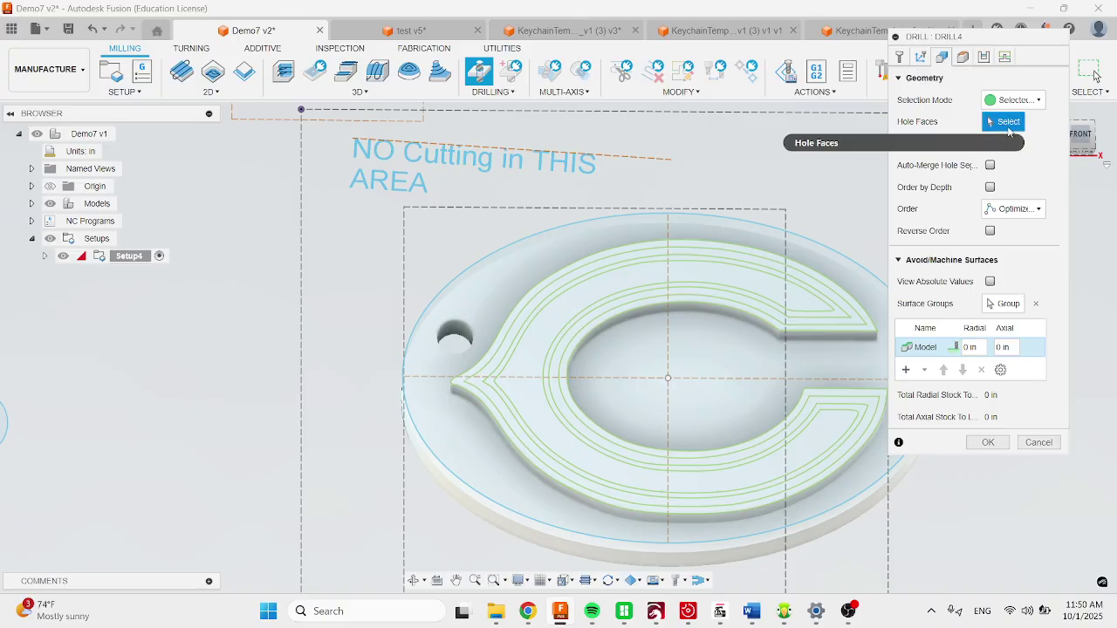
left_click(462, 360)
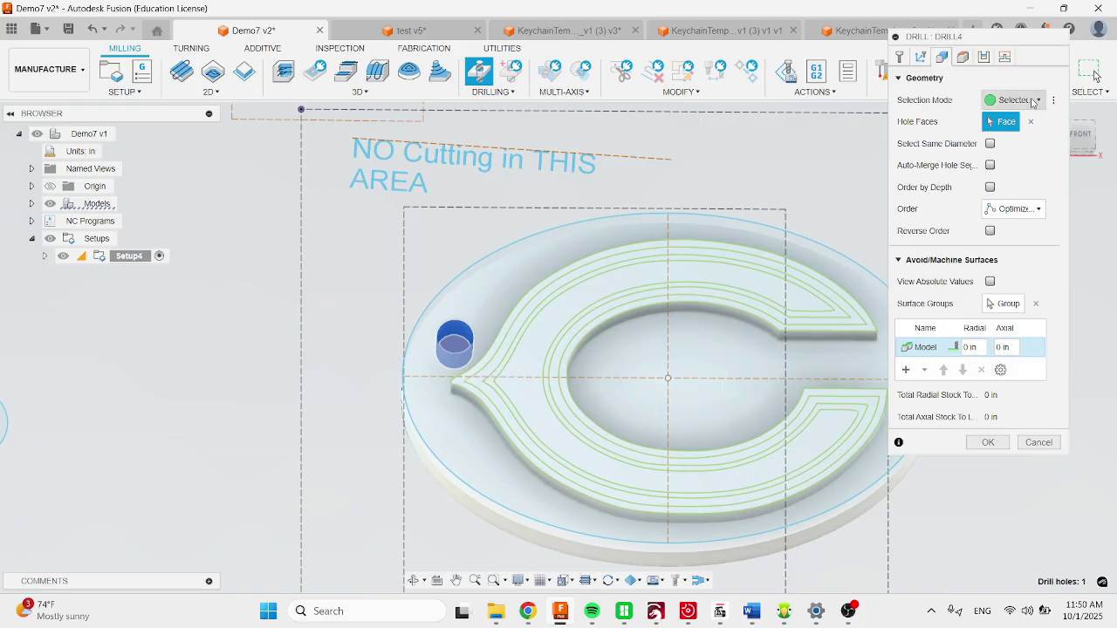
left_click(963, 57)
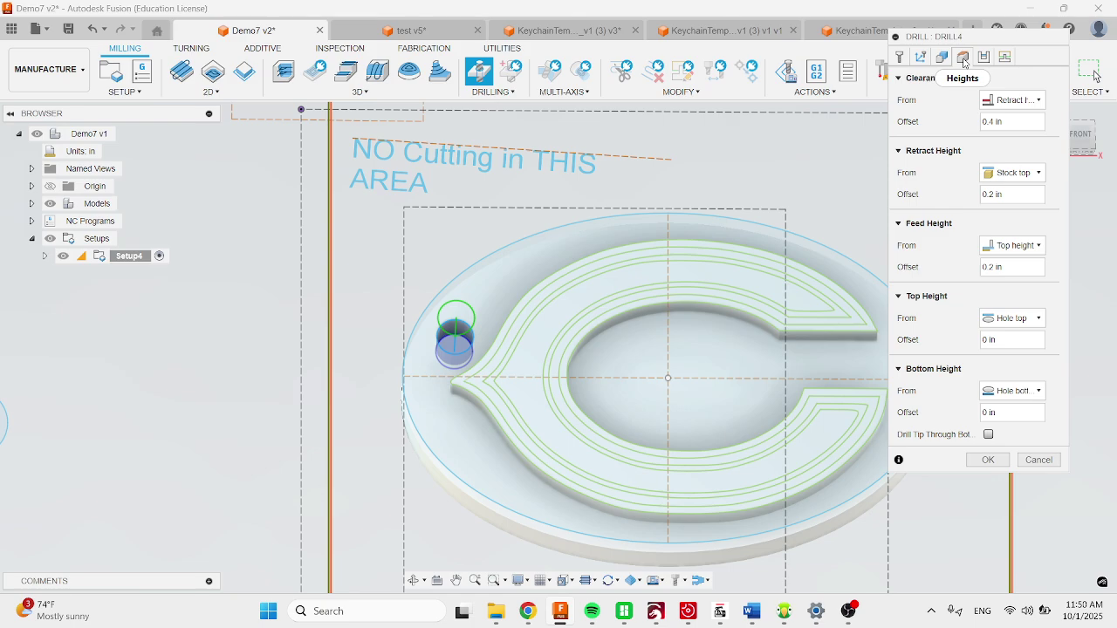
left_click(1004, 410)
type("-")
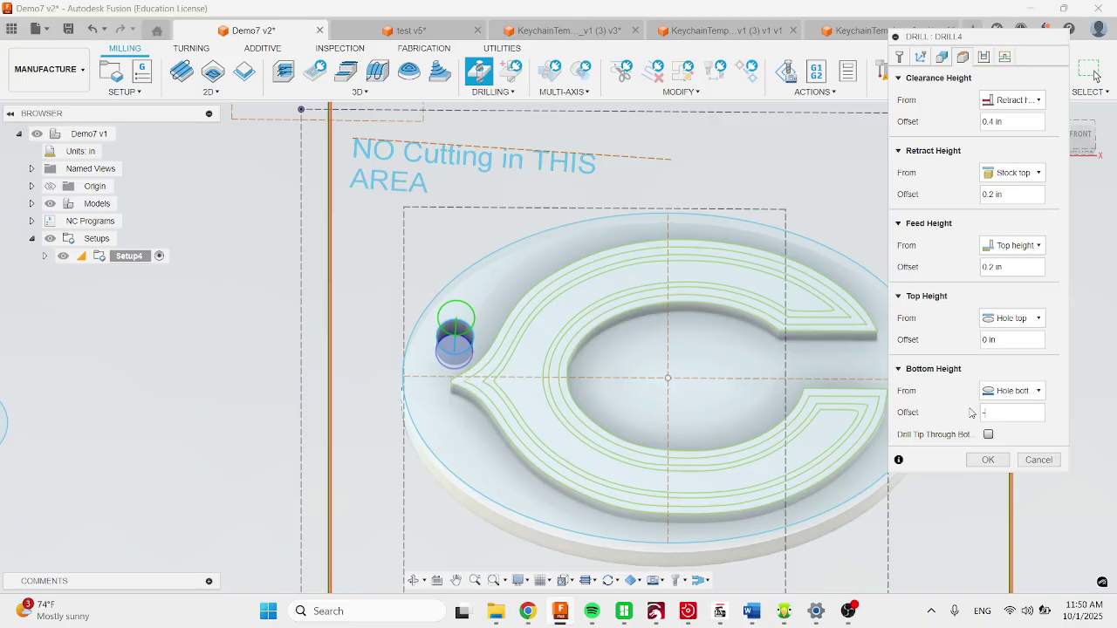
type(".05")
- Change the drilling cycle type to Deep drilling - full retract and generate the drill operation
left_click(983, 57)
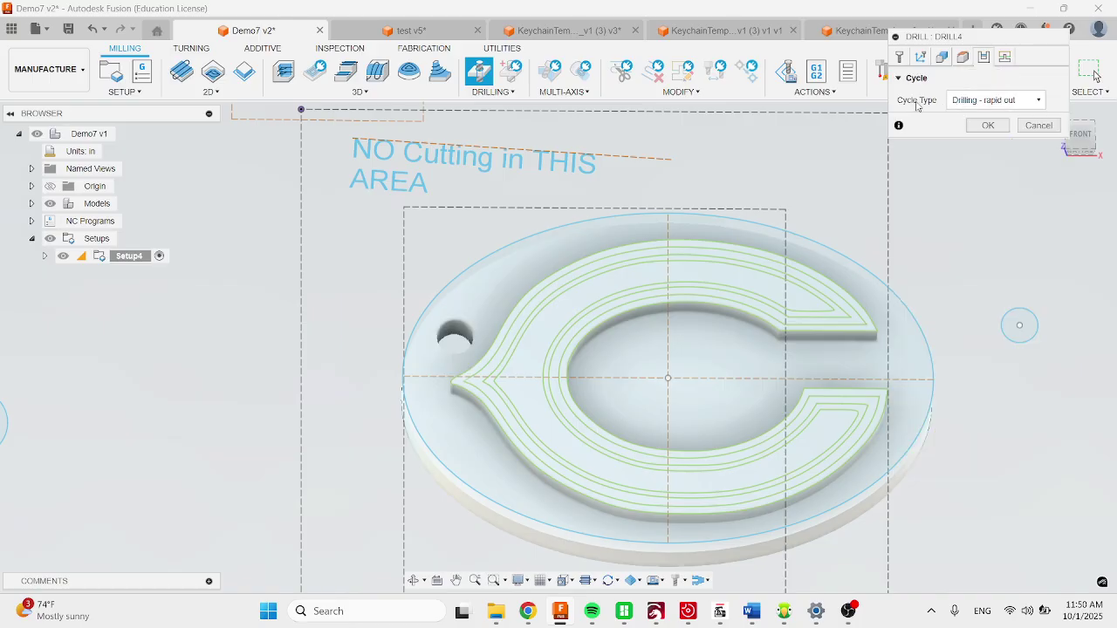
left_click(979, 102)
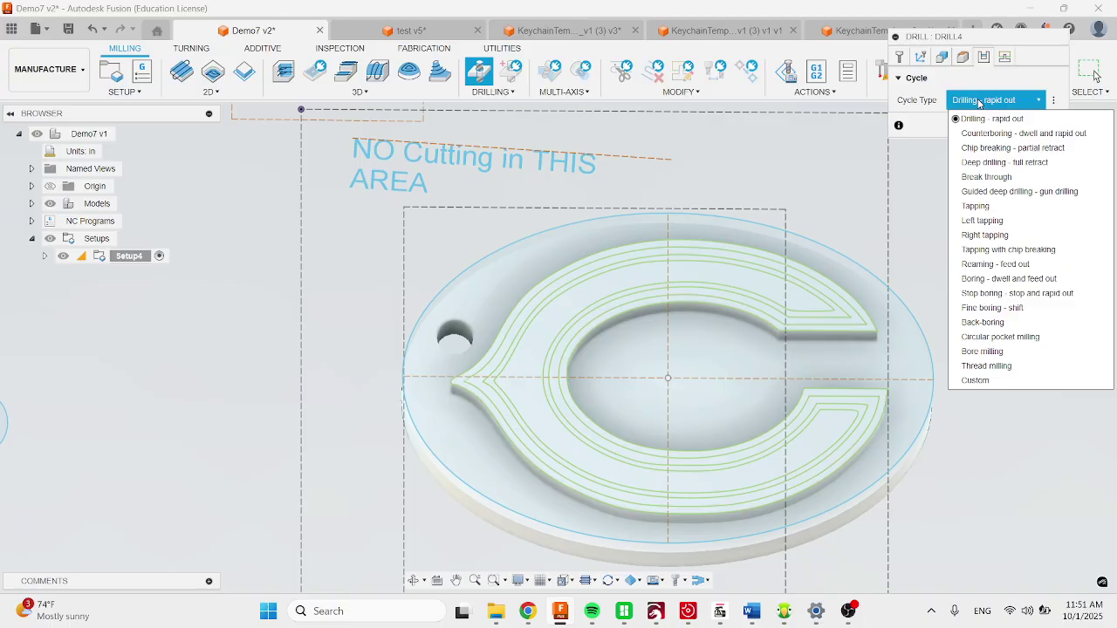
left_click(987, 163)
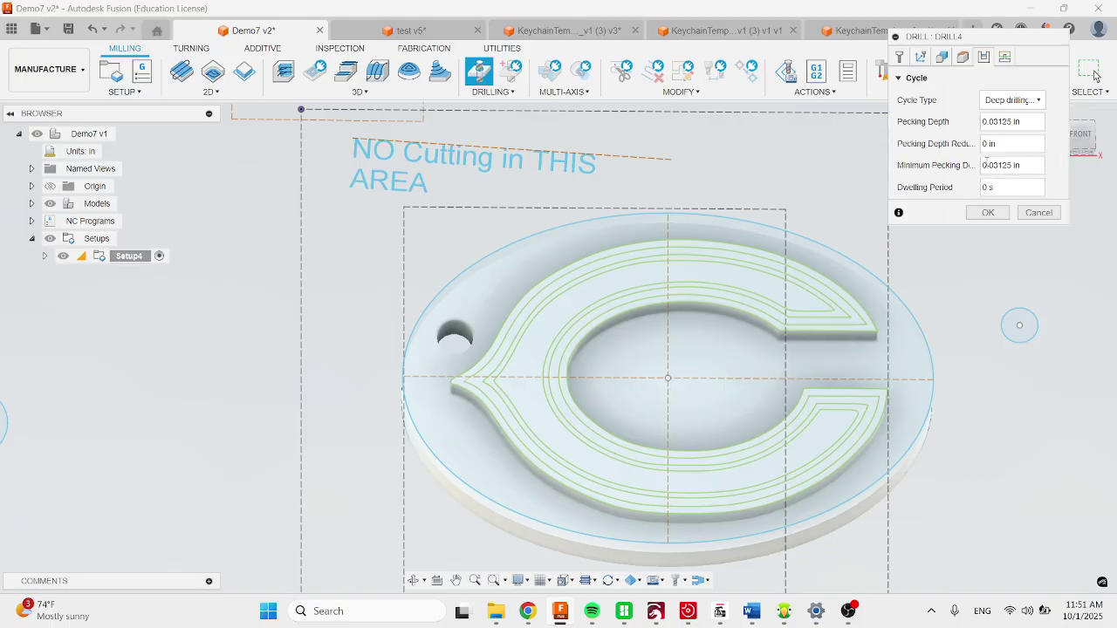
left_click(987, 213)
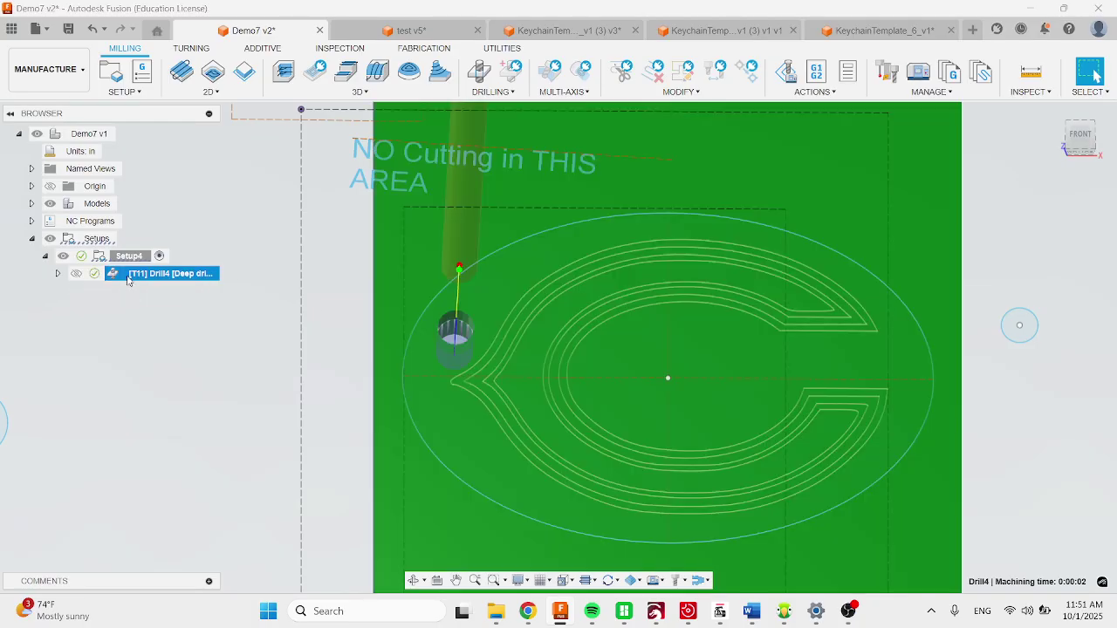
- Simulate the deep drilling toolpath to check the hole, and exit the simulation
right_click(128, 278)
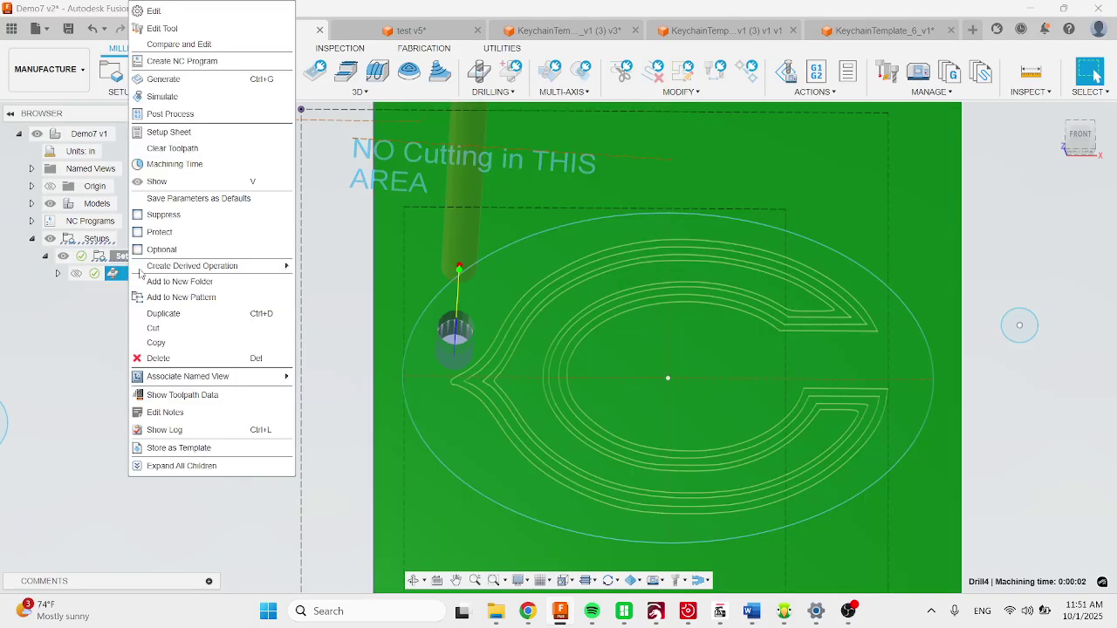
left_click(178, 101)
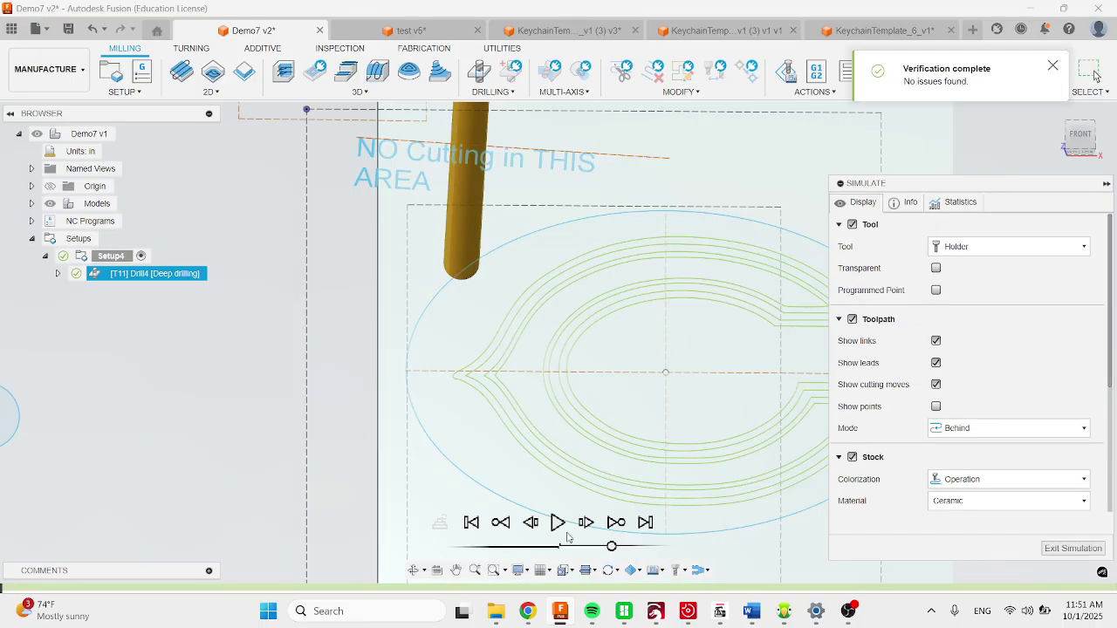
left_click(557, 521)
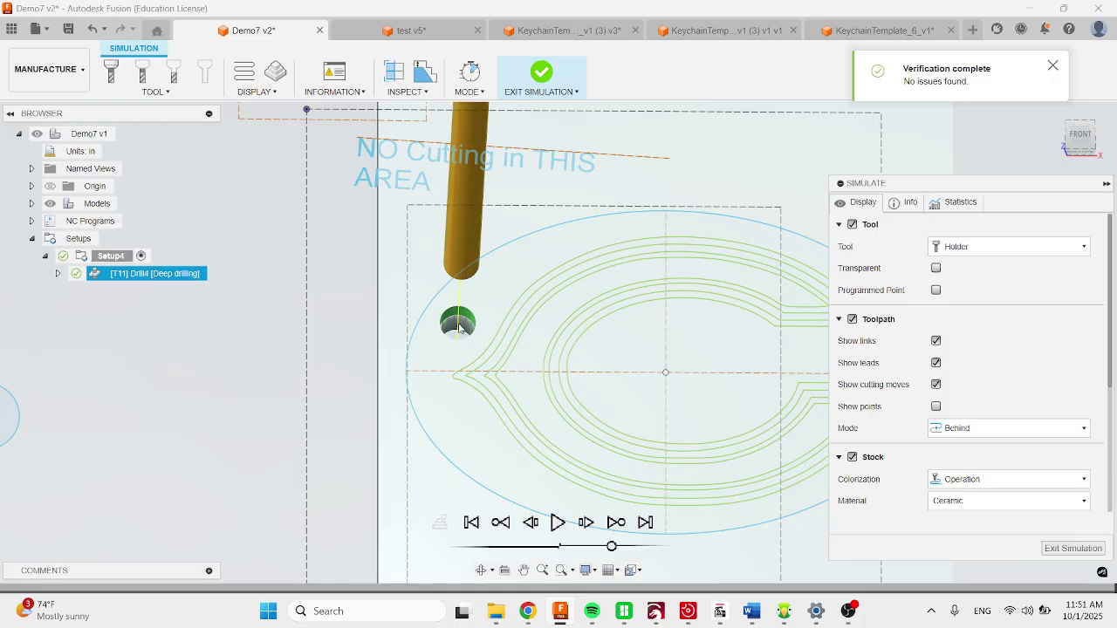
left_click(1073, 548)
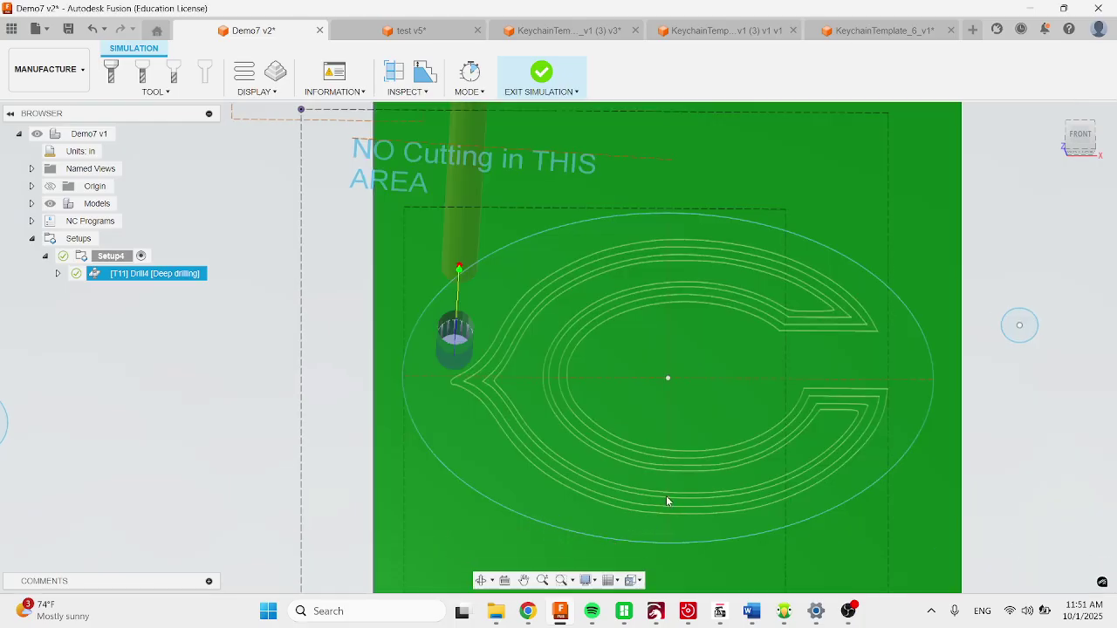
left_click(154, 370)
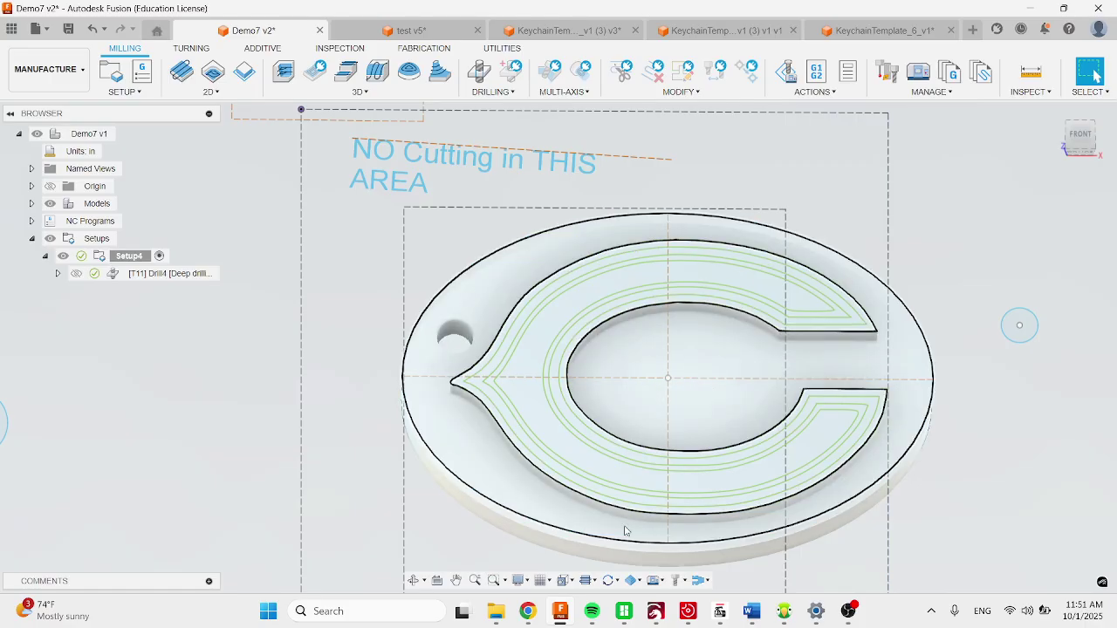
- Start a 3D Adaptive Clearing operation using tool 3, the 1/4" Flat End Mill, from the document's tools
middle_click_drag(957, 435, 915, 436)
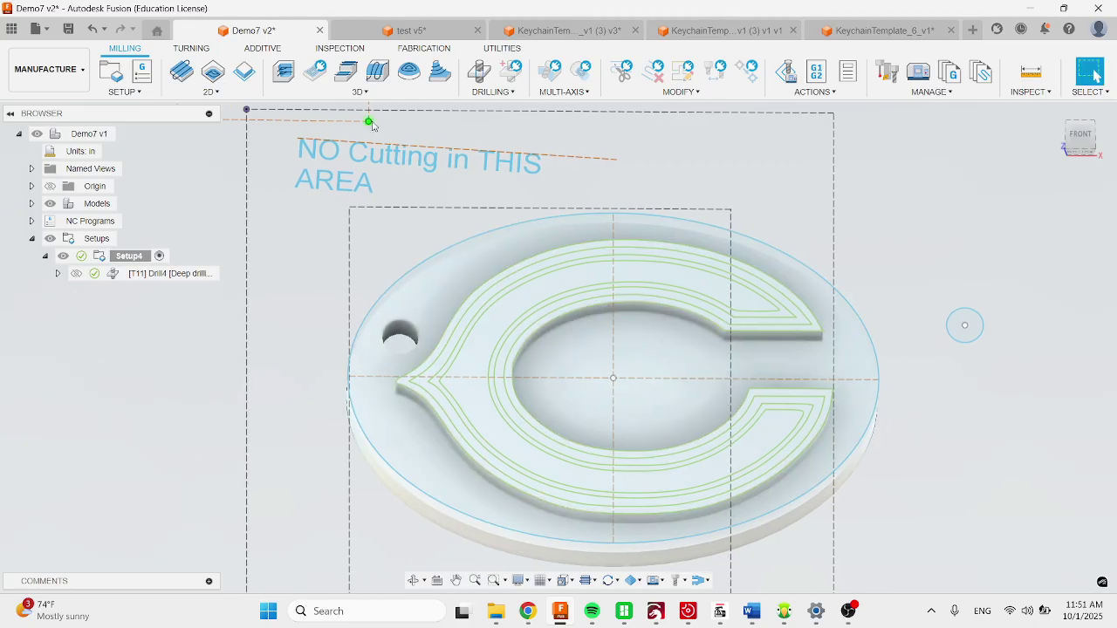
left_click(363, 92)
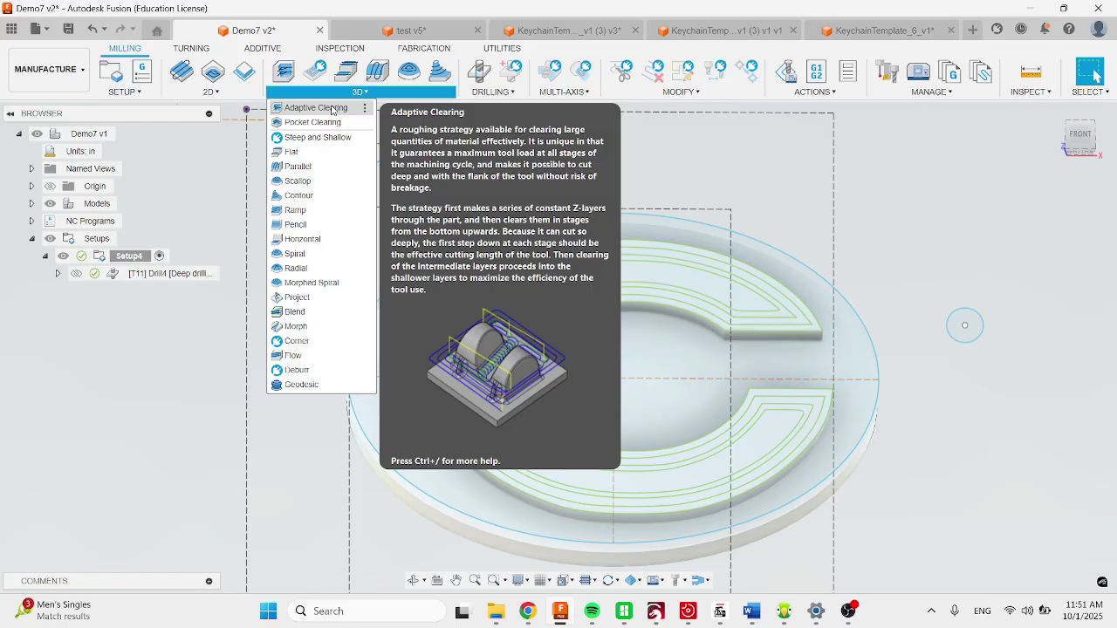
left_click(316, 108)
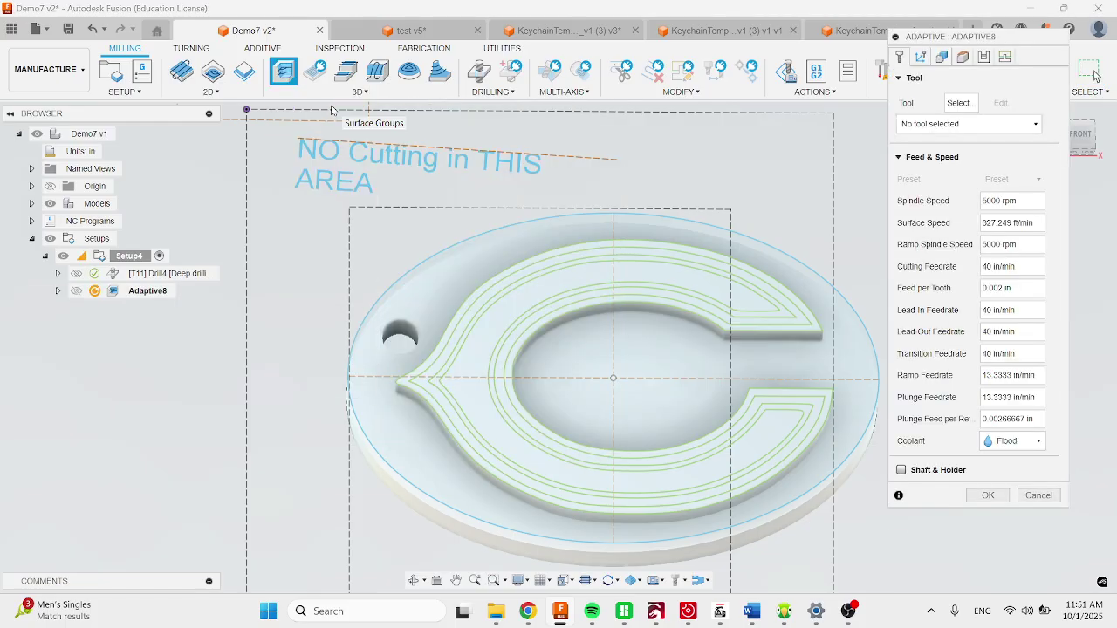
left_click(960, 103)
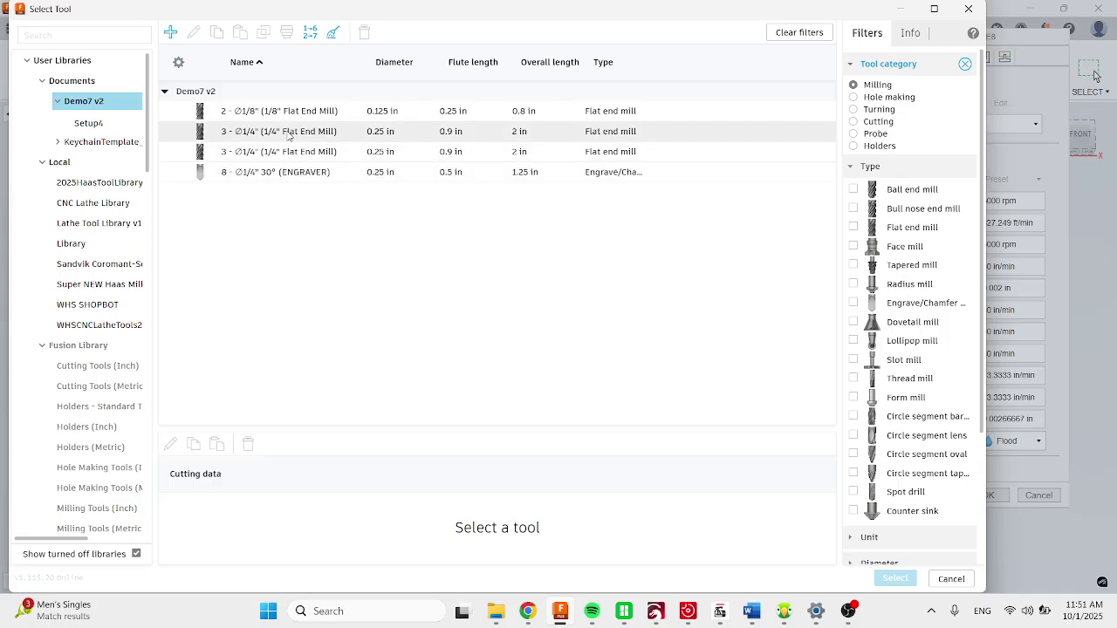
left_click(288, 132)
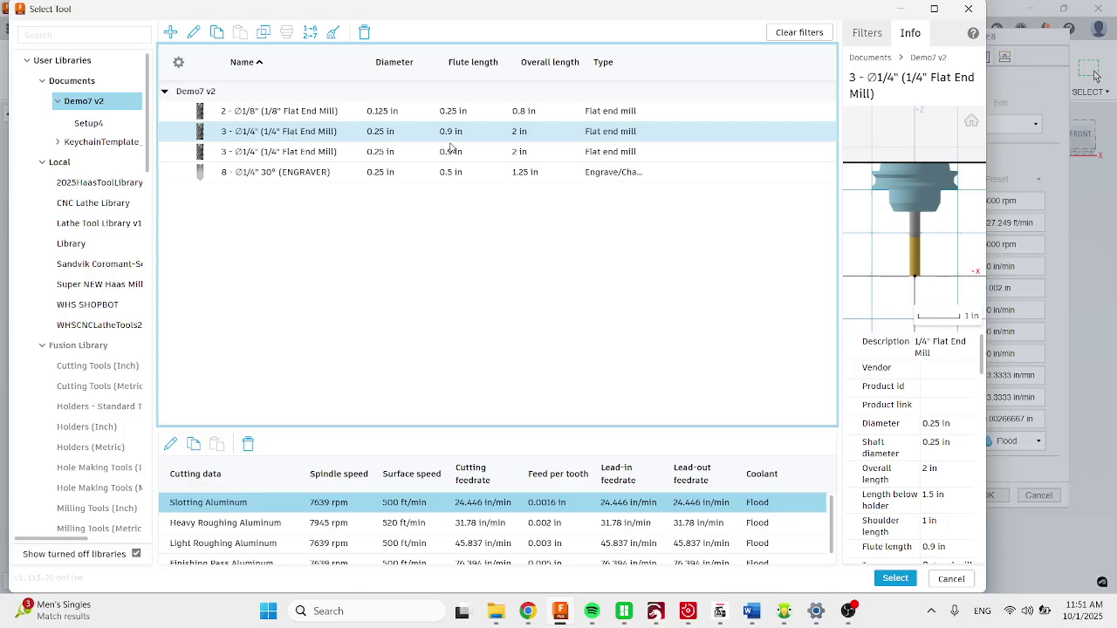
left_click(894, 578)
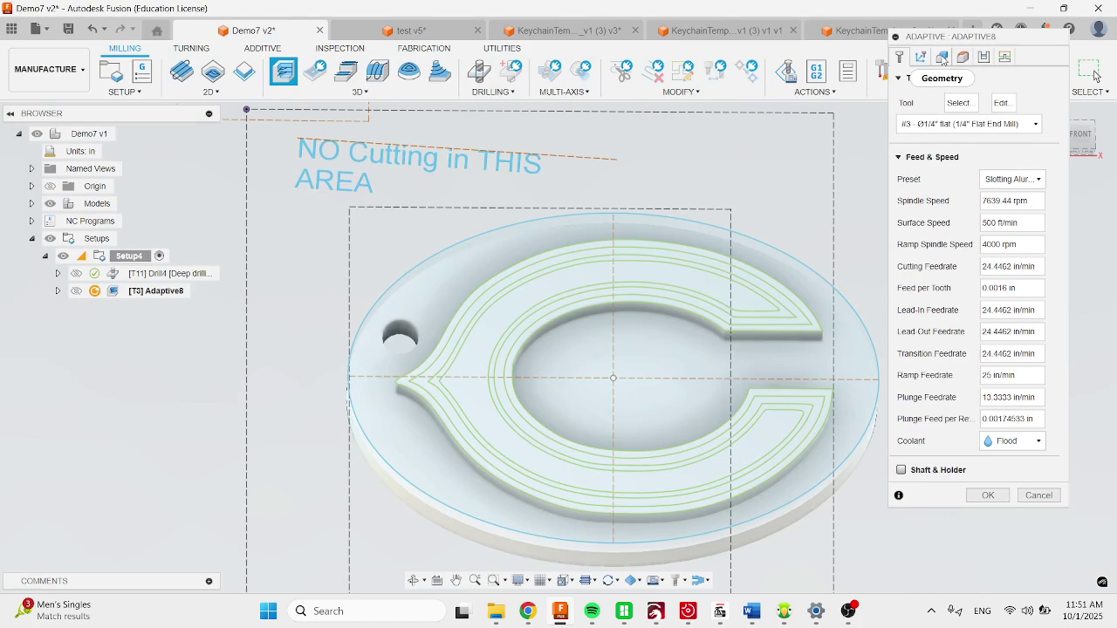
- Set the machining boundary to Selection and choose the outer oval edge of the keychain body
left_click(942, 57)
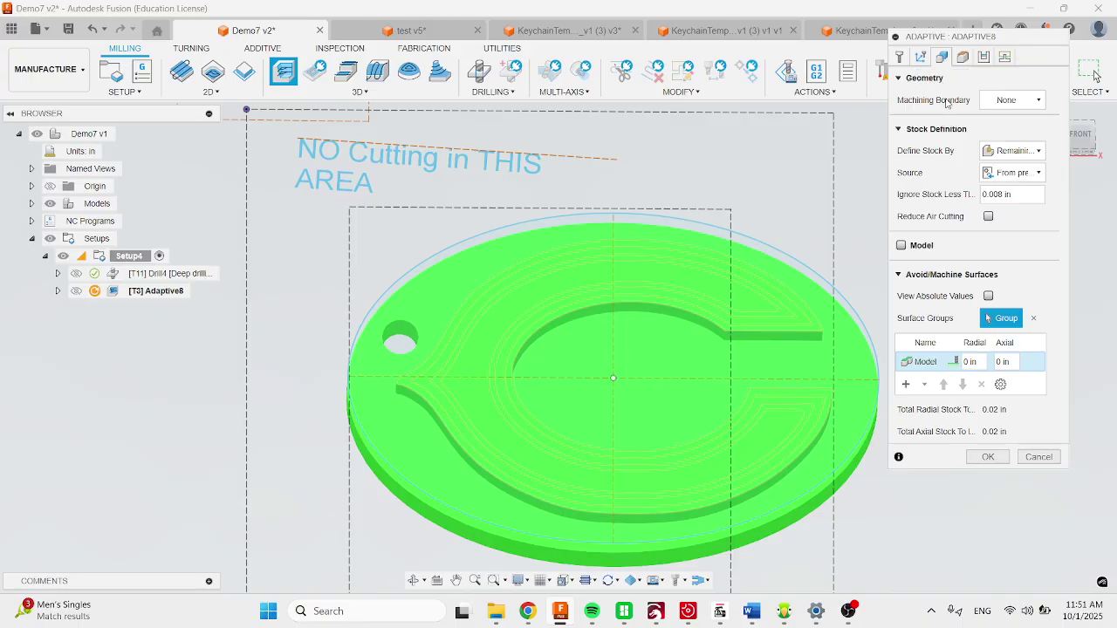
left_click(1006, 101)
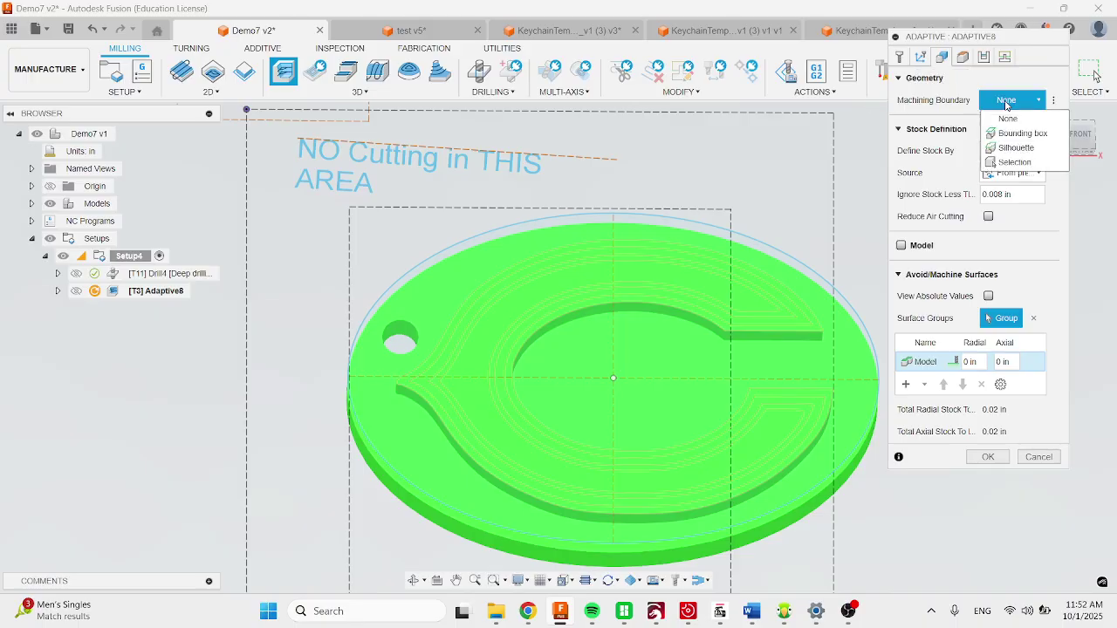
left_click(1013, 162)
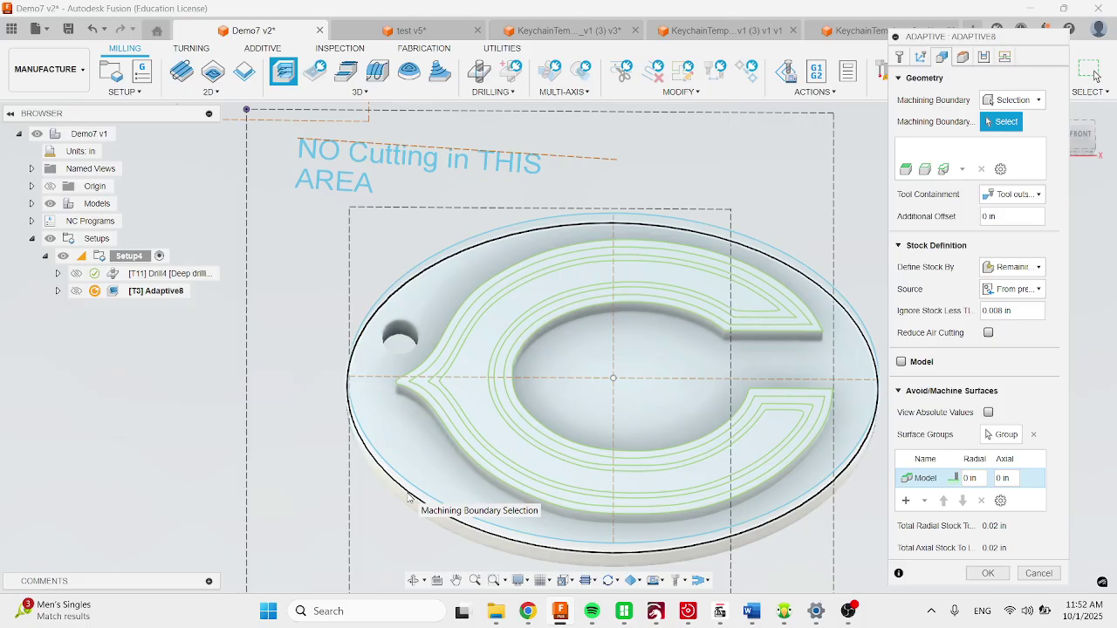
left_click(407, 496)
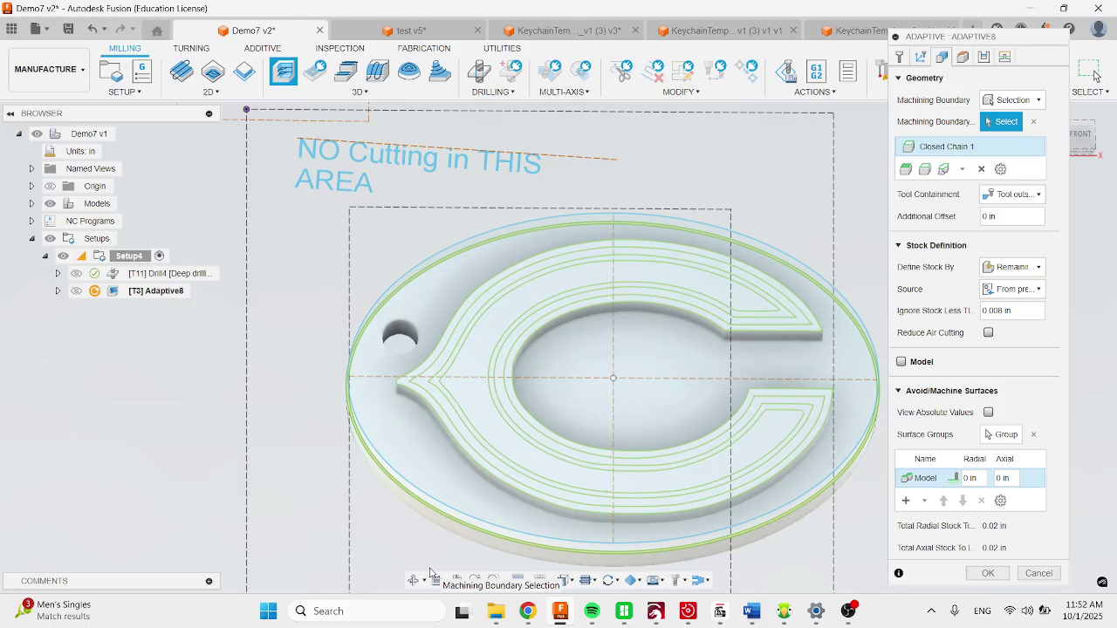
- Set the adaptive operation's bottom height offset to -0.05 in from the model bottom
left_click(961, 57)
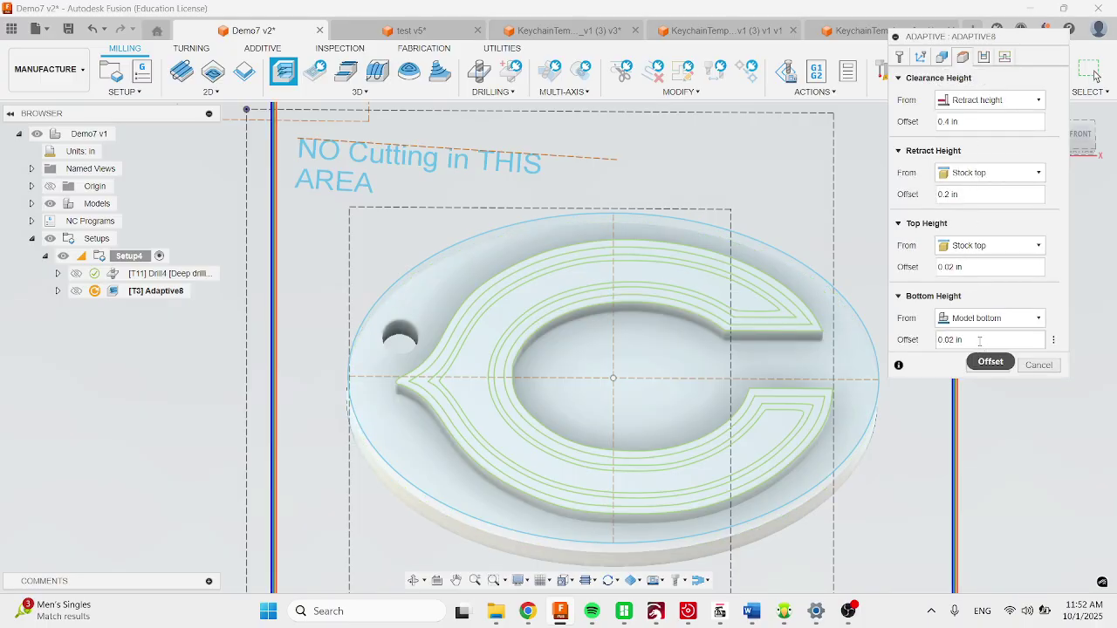
left_click_drag(979, 341, 931, 347)
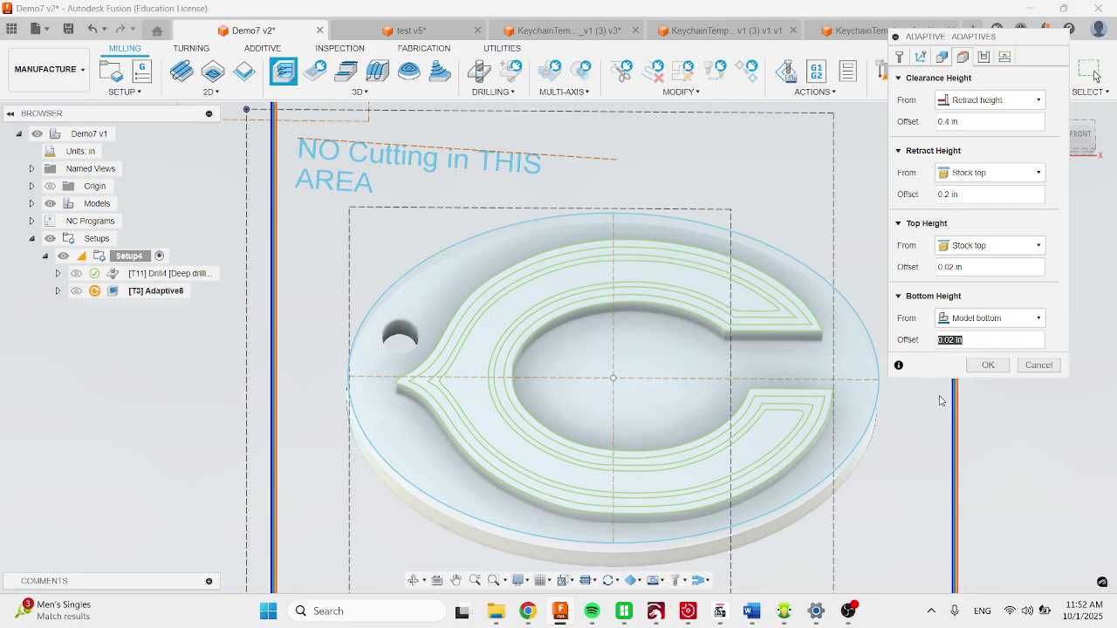
type("-.05")
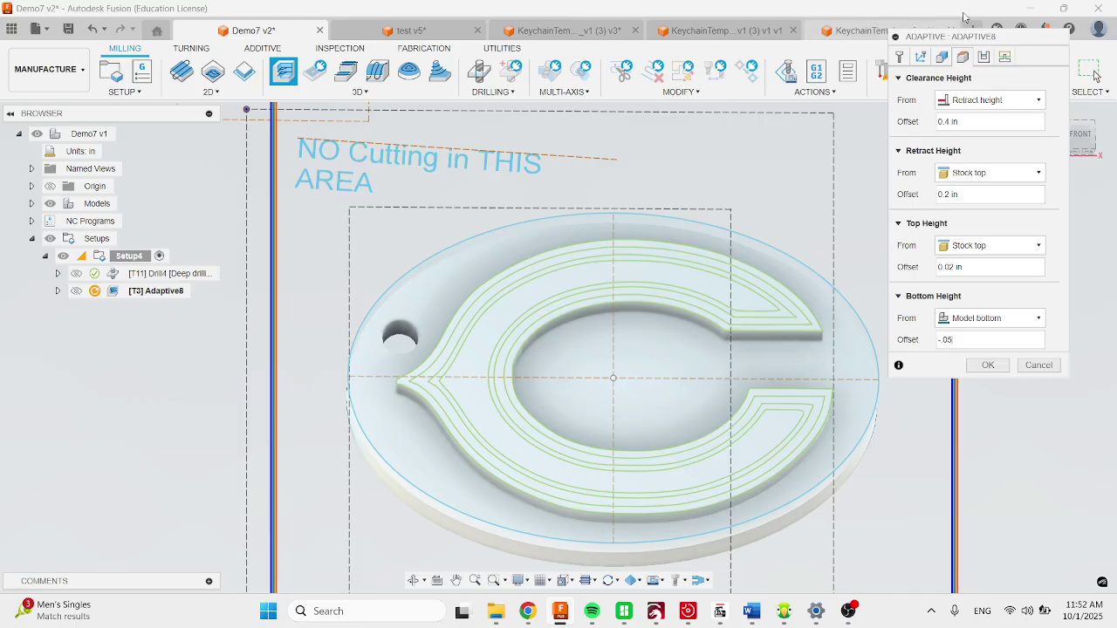
- Turn off Stock to Leave for the 1/4" adaptive operation and check its maximum roughing stepdown
left_click(984, 58)
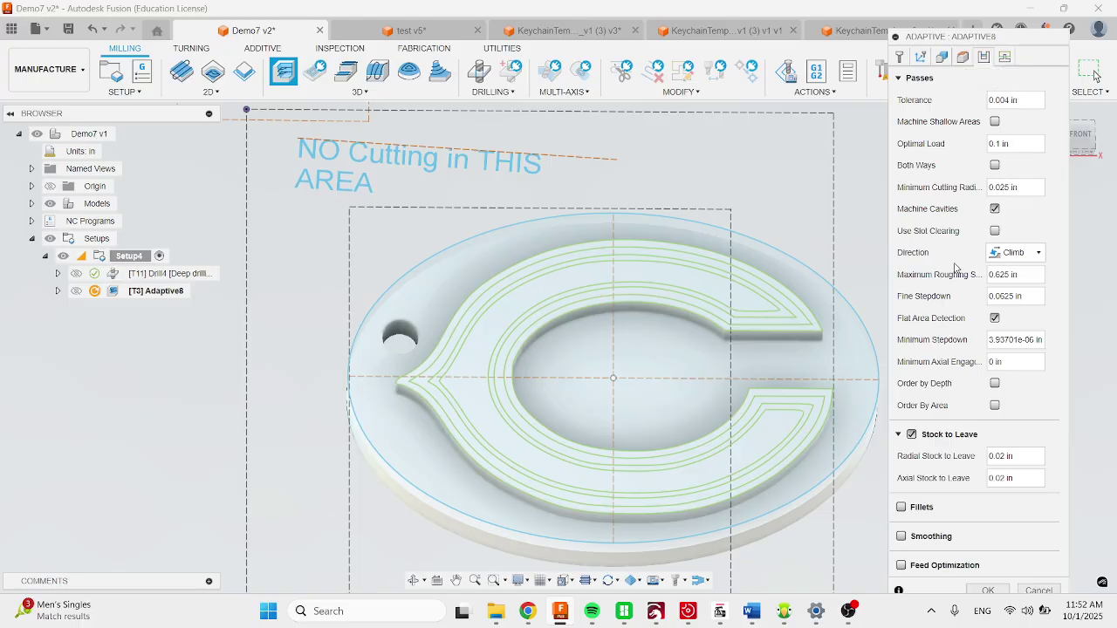
left_click(913, 438)
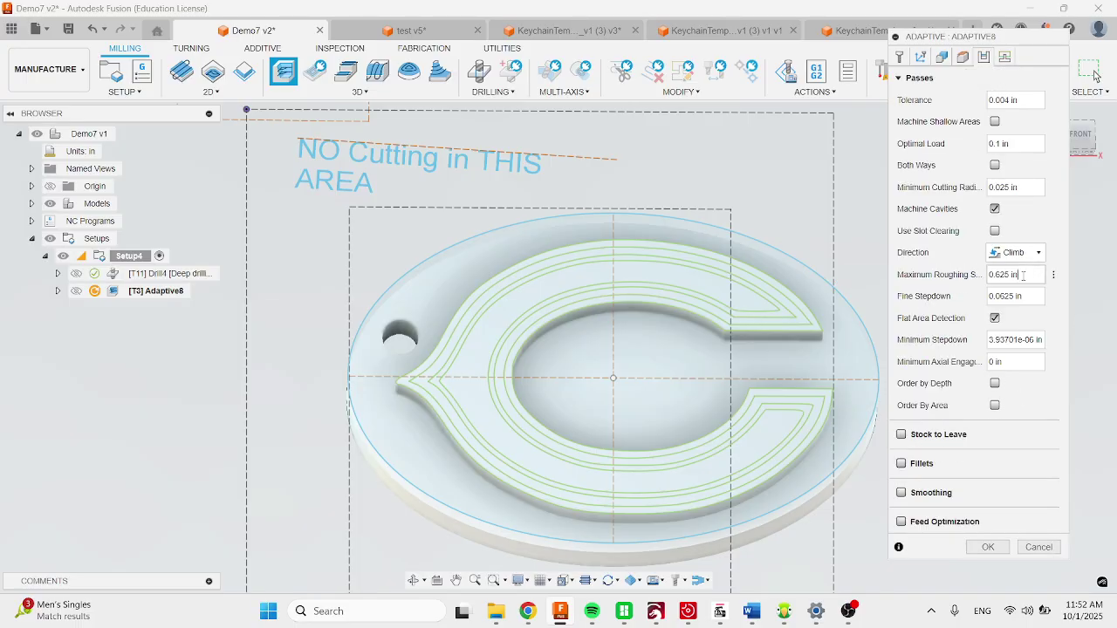
left_click_drag(1028, 270, 972, 281)
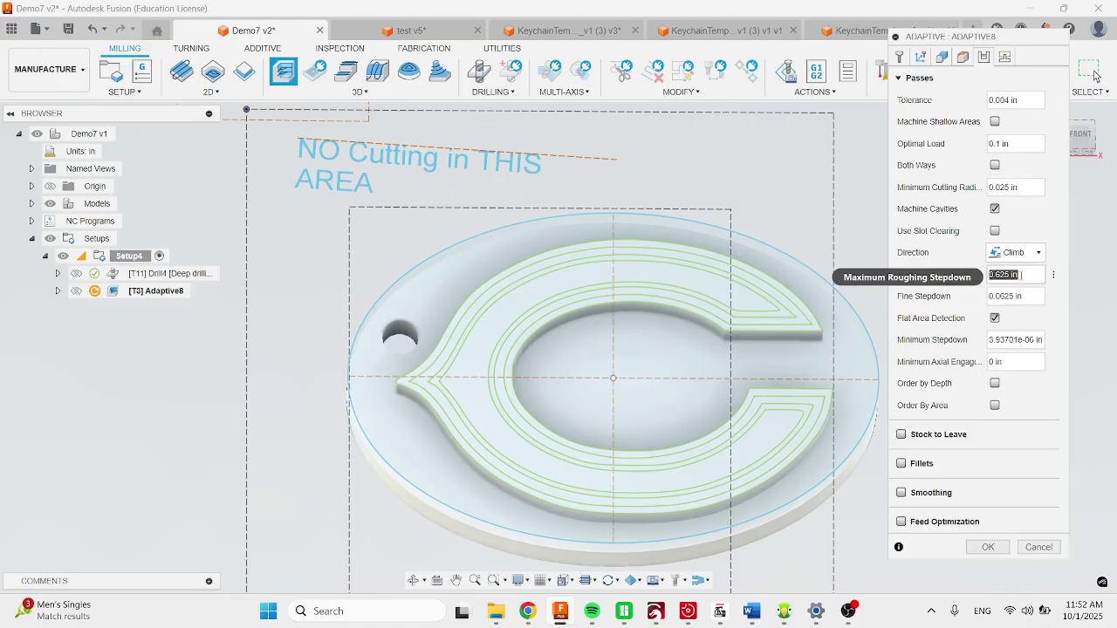
mouse_move(1033, 279)
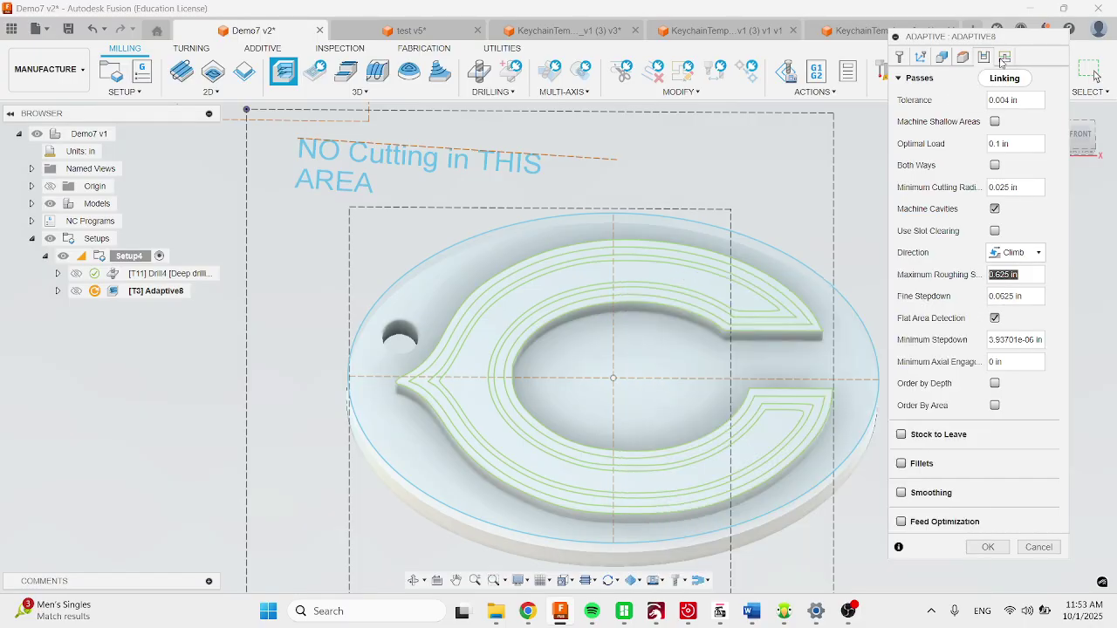
- Set the ramping angle to 8 deg and the helical ramp diameter to 0.125 in, and generate the 1/4" adaptive toolpath
left_click(1003, 56)
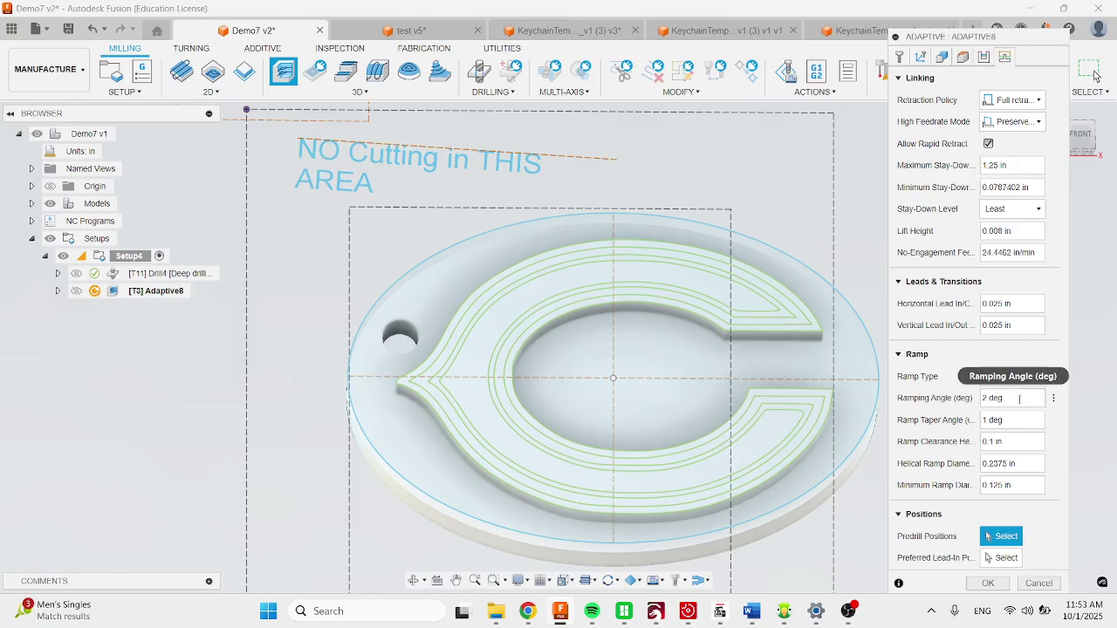
left_click_drag(1020, 397, 968, 399)
type("8")
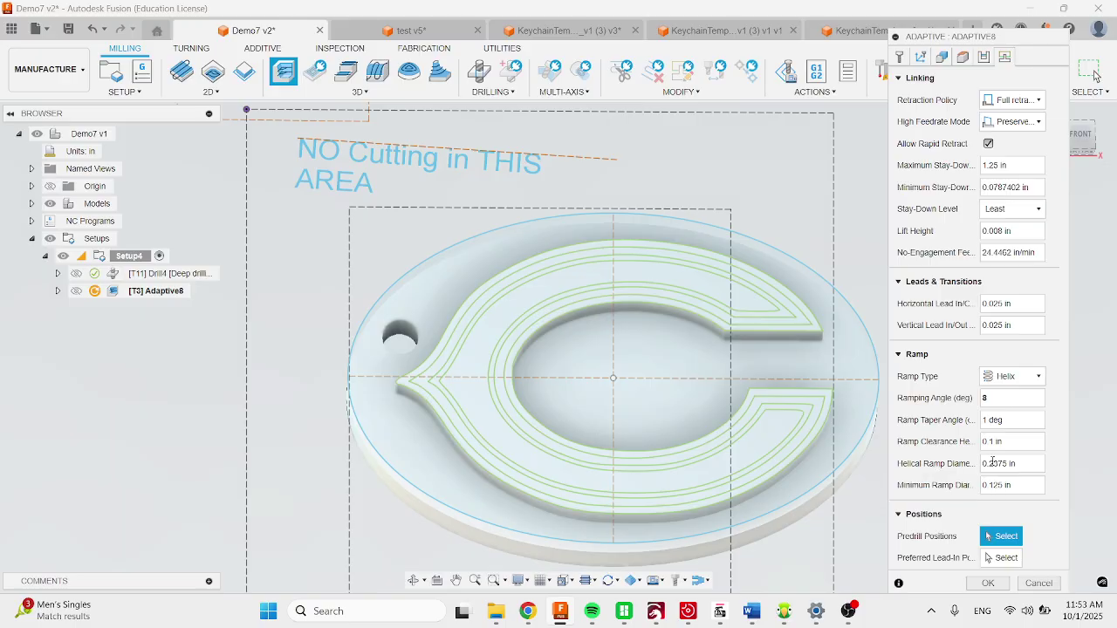
left_click_drag(1021, 462, 960, 462)
type("125")
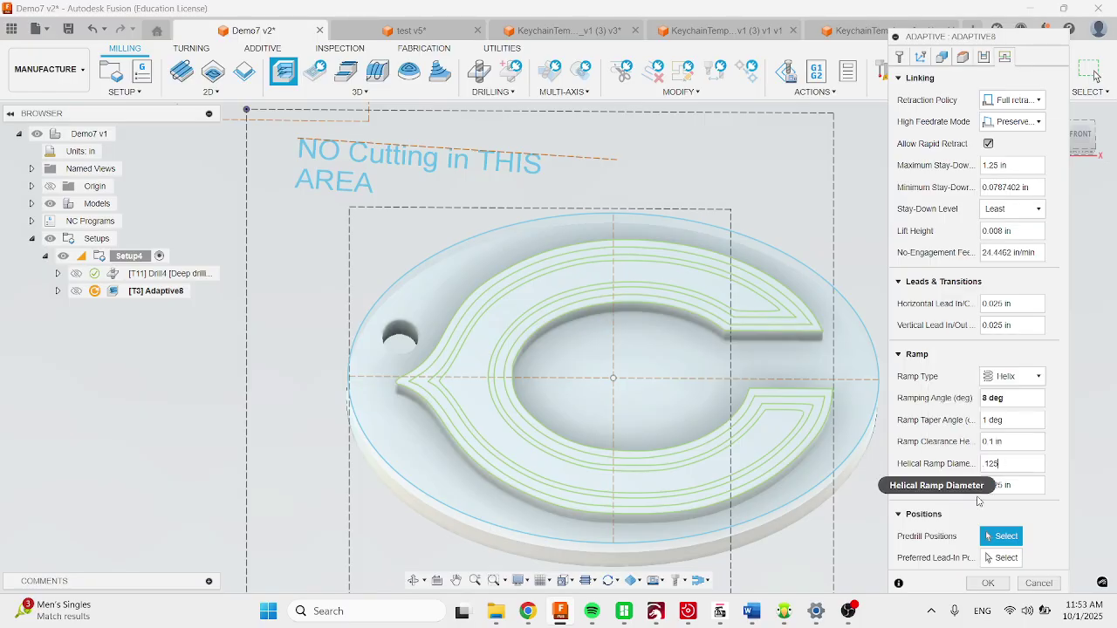
key("Return")
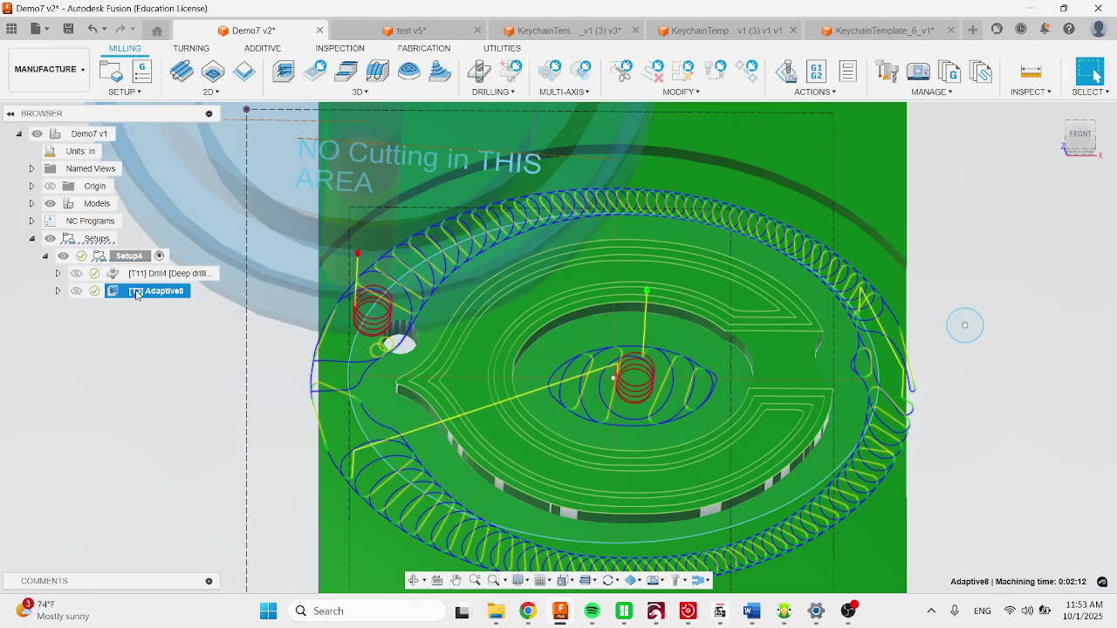
- Simulate the 1/4" end mill's adaptive toolpath to check the cleared material around the C, and exit the simulation
right_click(136, 294)
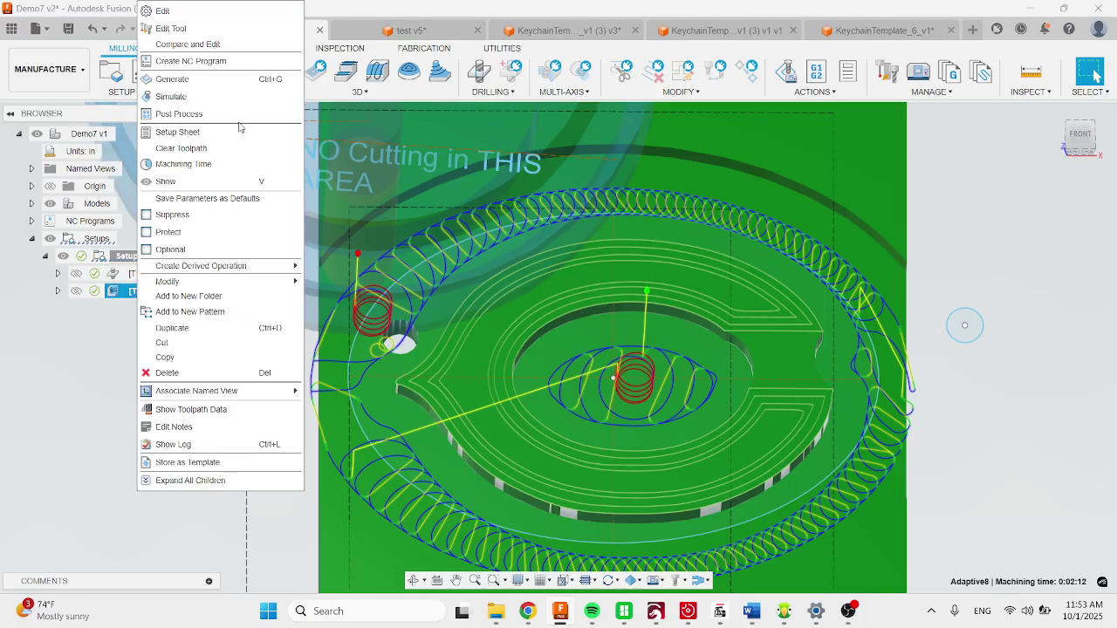
left_click(244, 98)
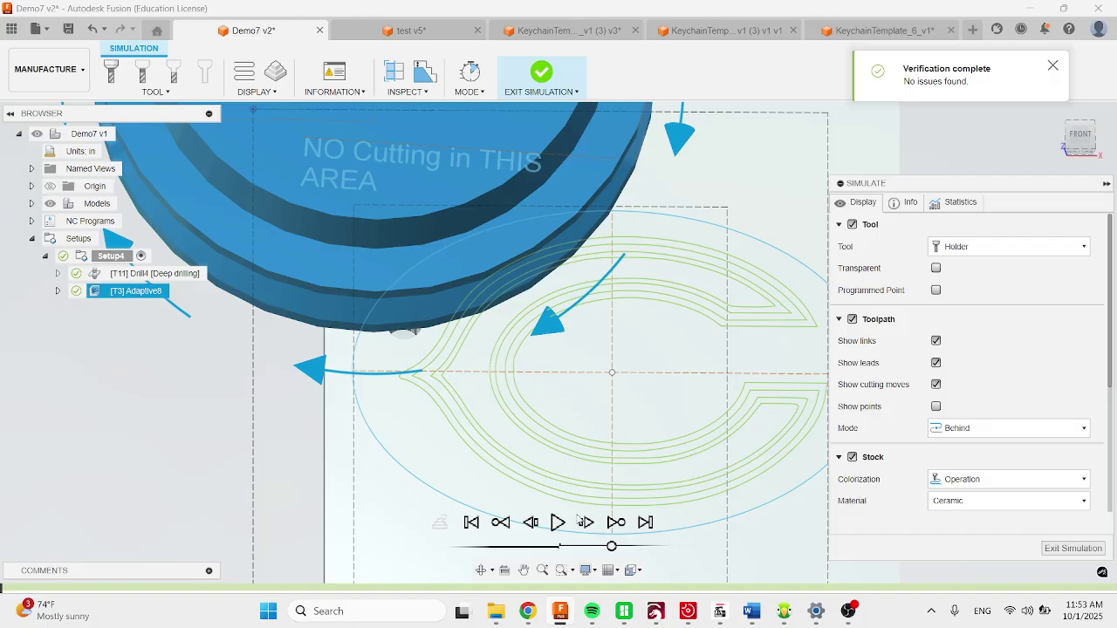
left_click(558, 522)
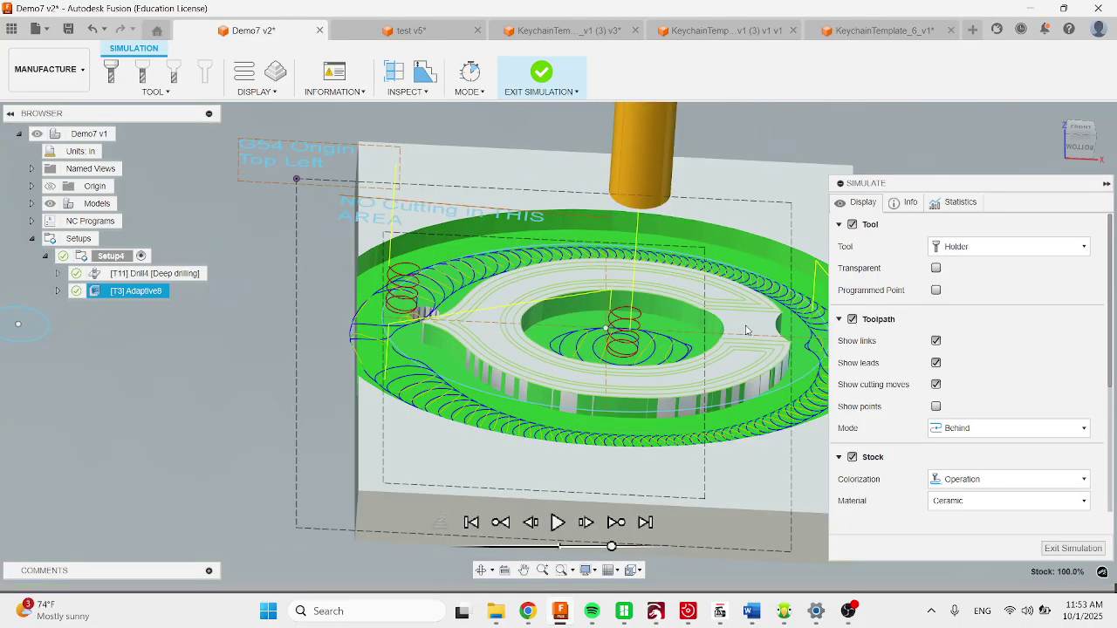
left_click(1072, 548)
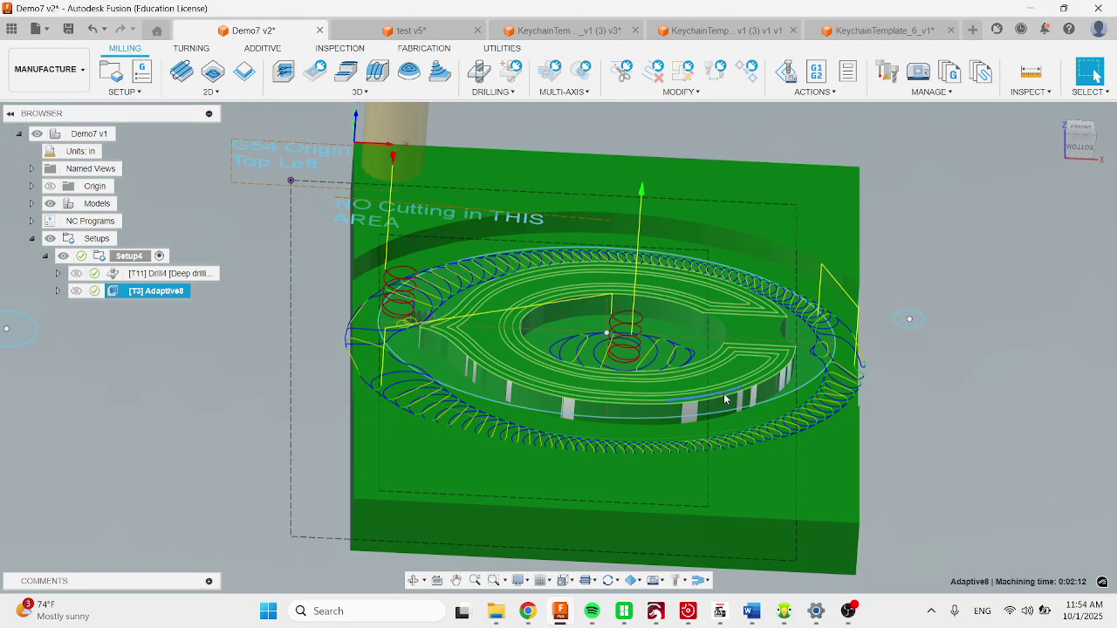
- Start a second 3D Adaptive Clearing operation using tool 2, the 1/8" Flat End Mill, from the document's tools
middle_click_drag(724, 399, 761, 291, "shift")
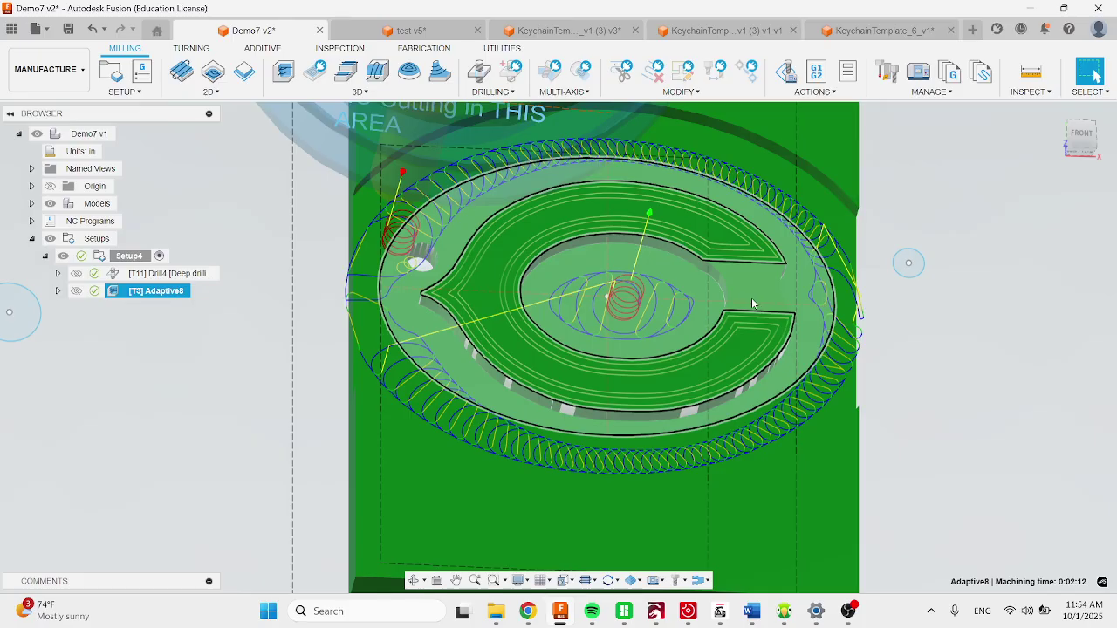
left_click(398, 94)
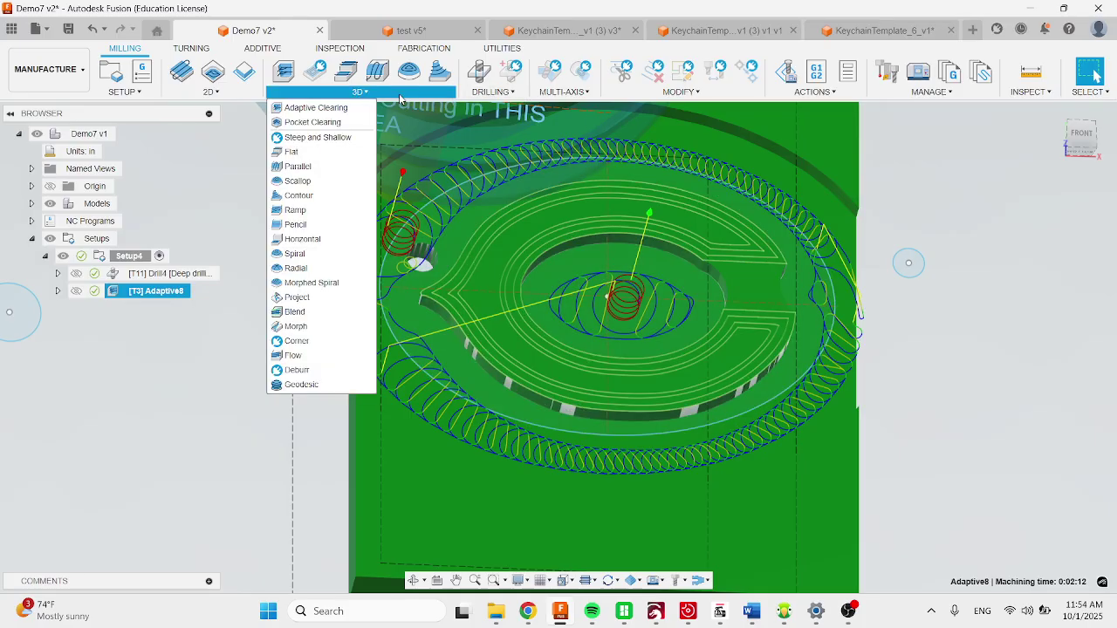
left_click(315, 108)
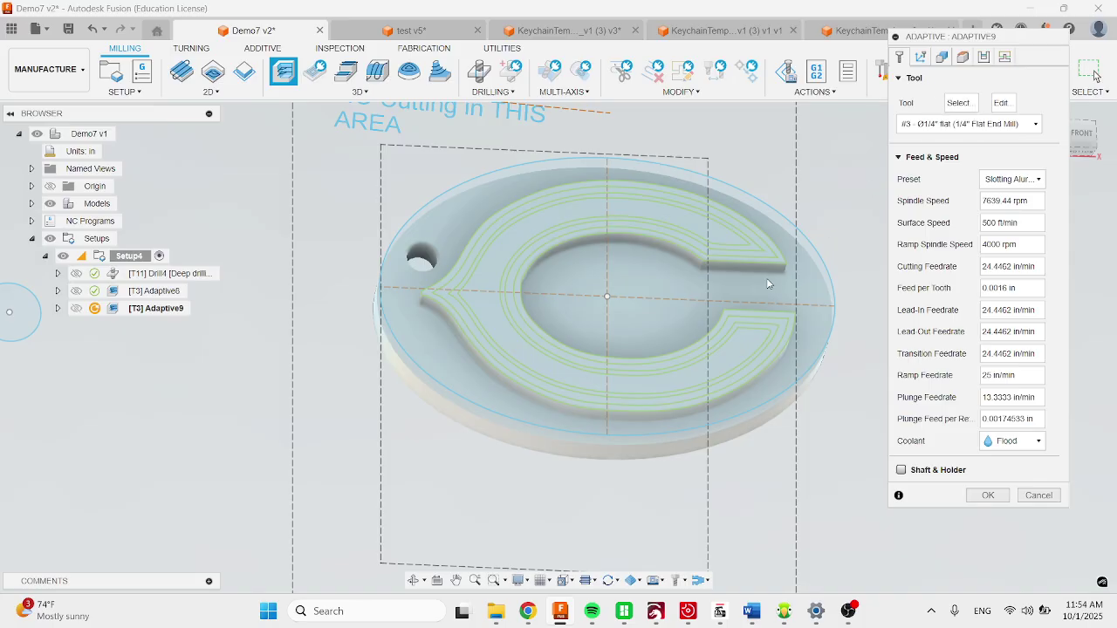
left_click(962, 103)
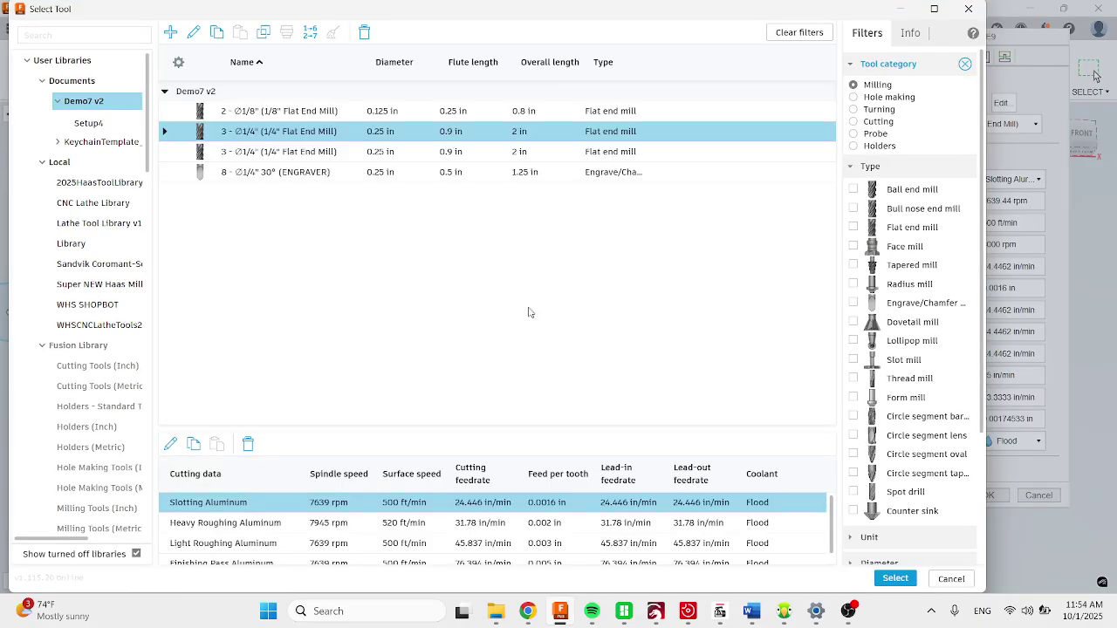
left_click(265, 113)
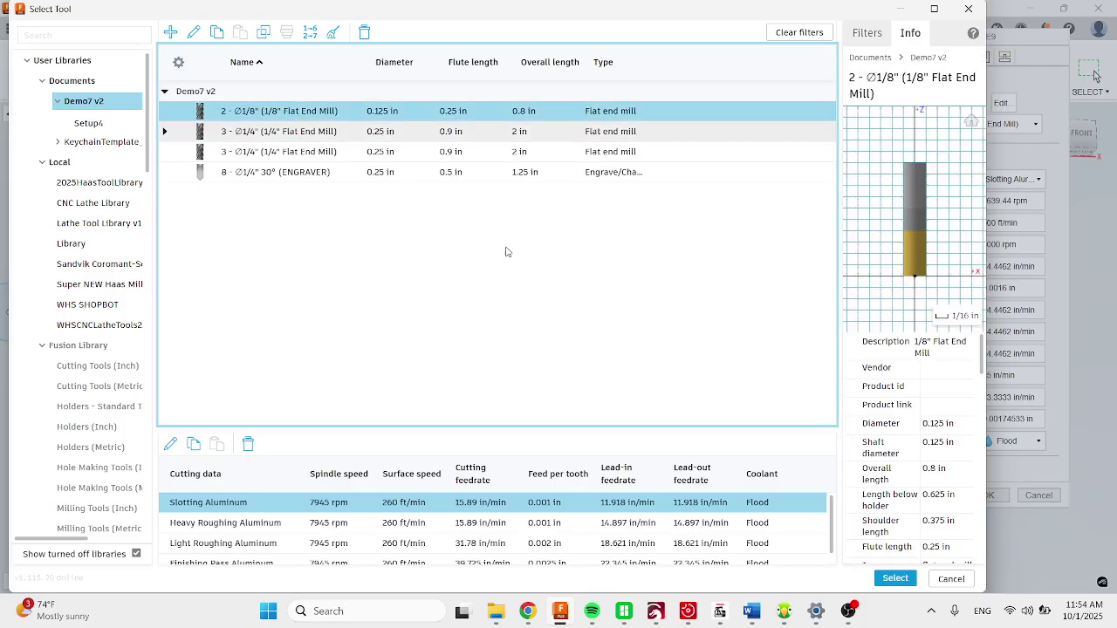
left_click(896, 579)
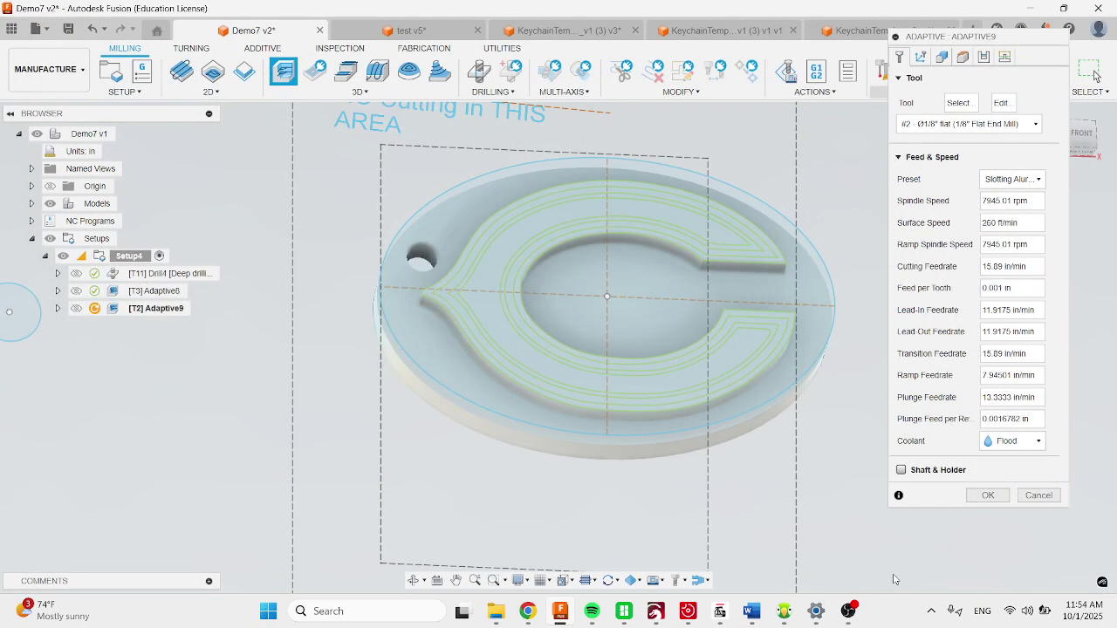
- Set the 1/8" operation's machining boundary to Selection and choose the outer oval edge of the keychain body
left_click(942, 58)
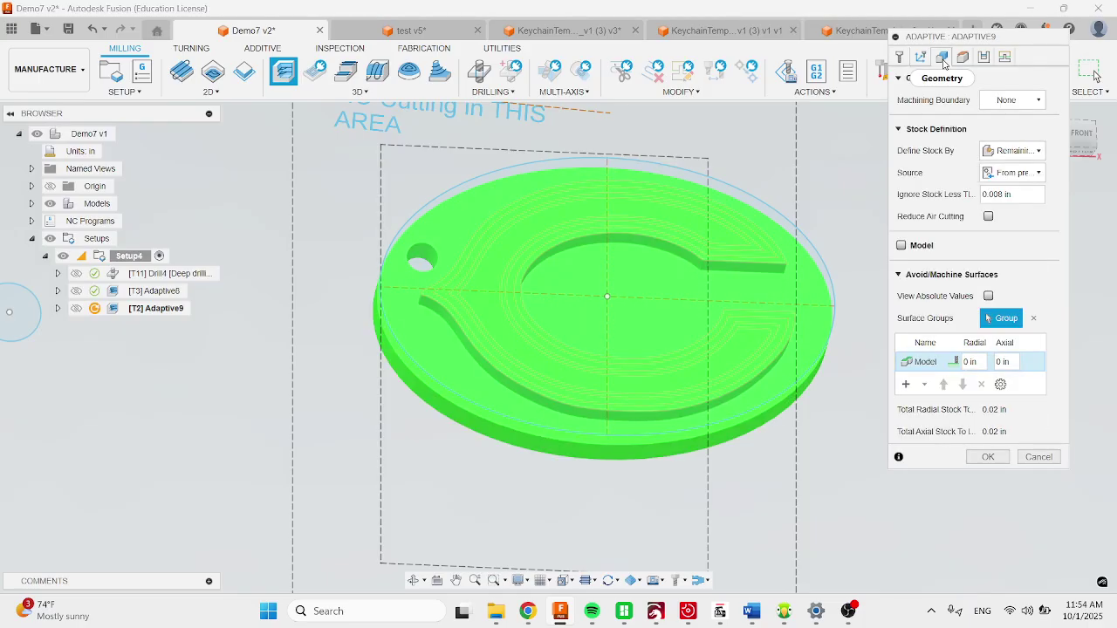
left_click(1008, 101)
left_click(1017, 162)
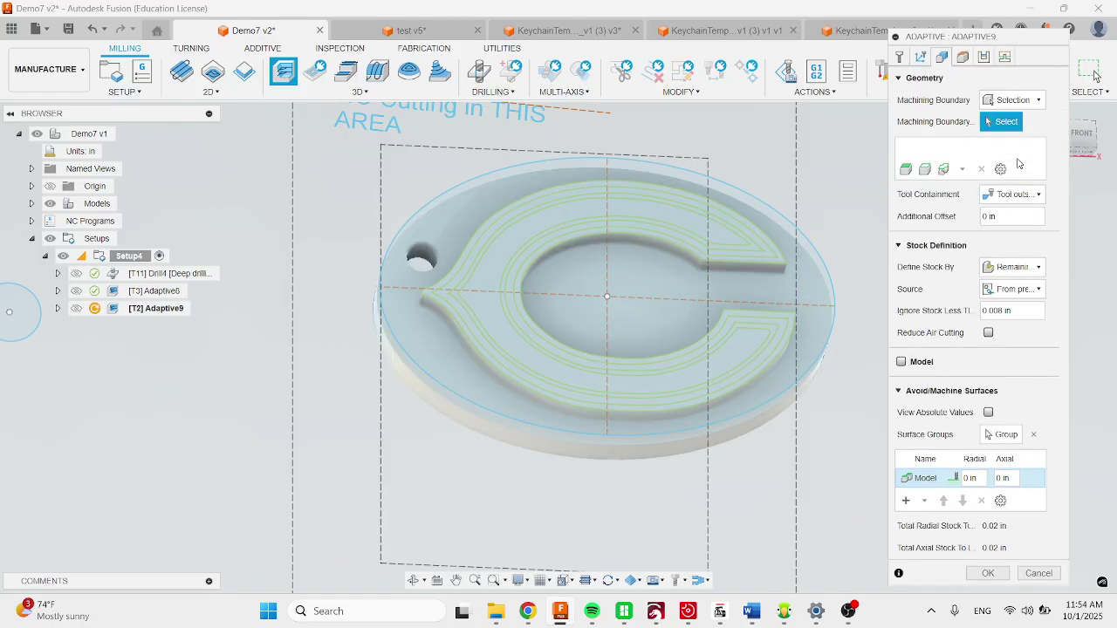
left_click(441, 400)
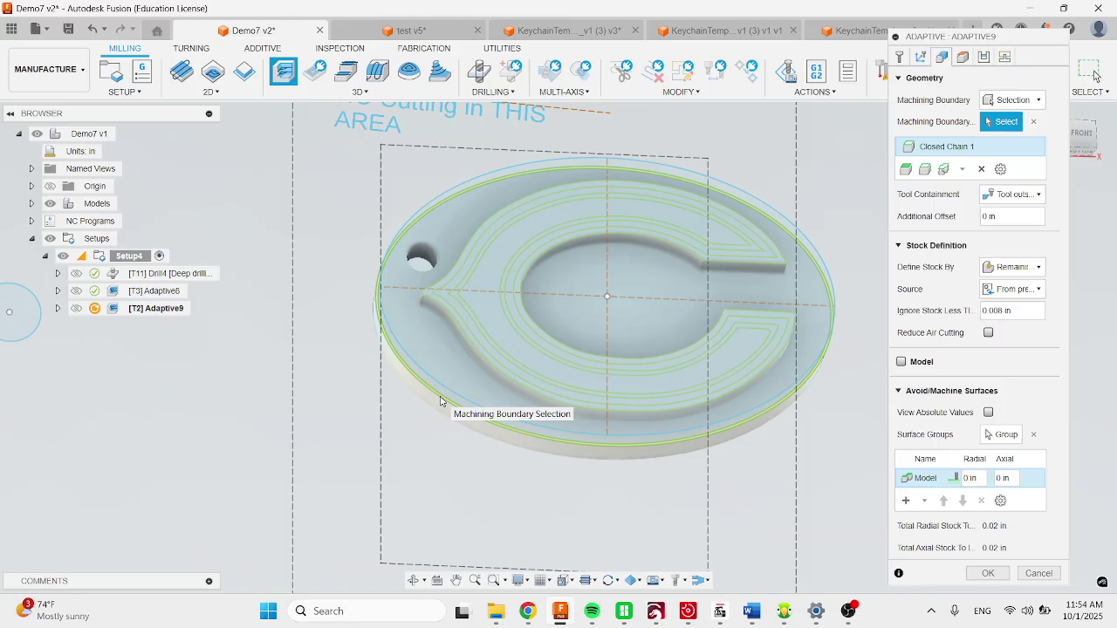
- Set the 1/8" operation's bottom height offset to -0.05 in from the model bottom and its maximum roughing stepdown to 0.125 in
left_click(963, 58)
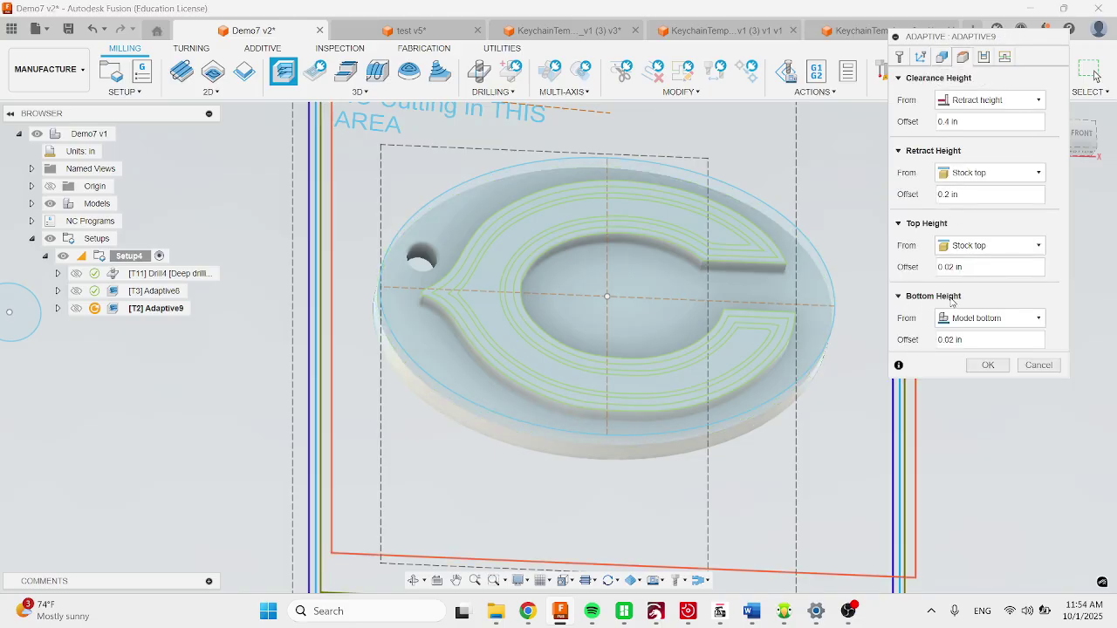
left_click(960, 340)
type("-.05")
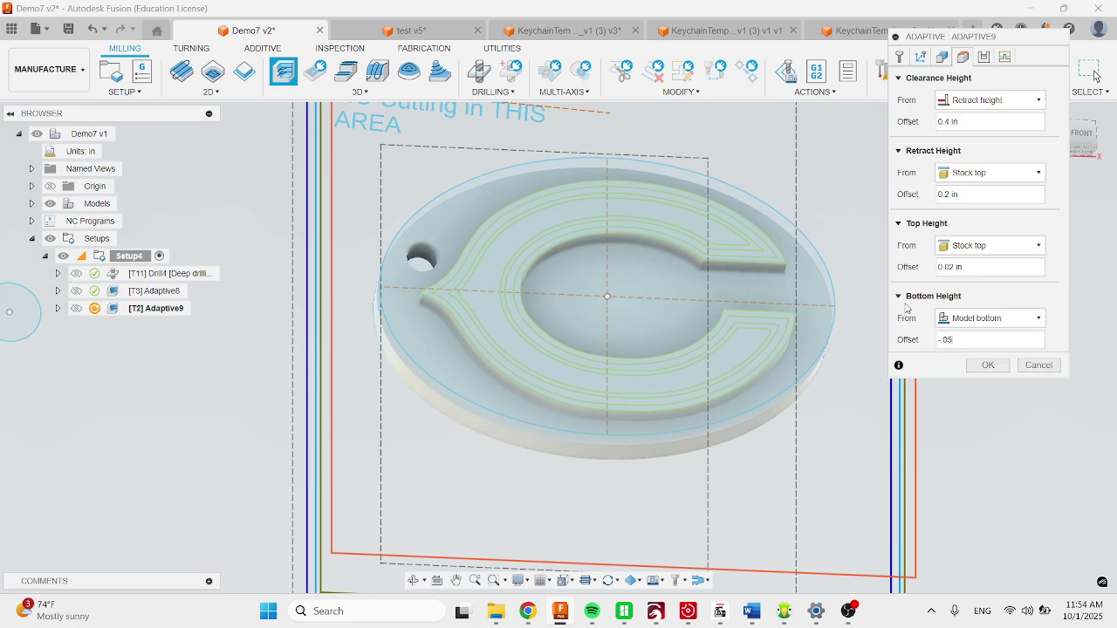
left_click(984, 57)
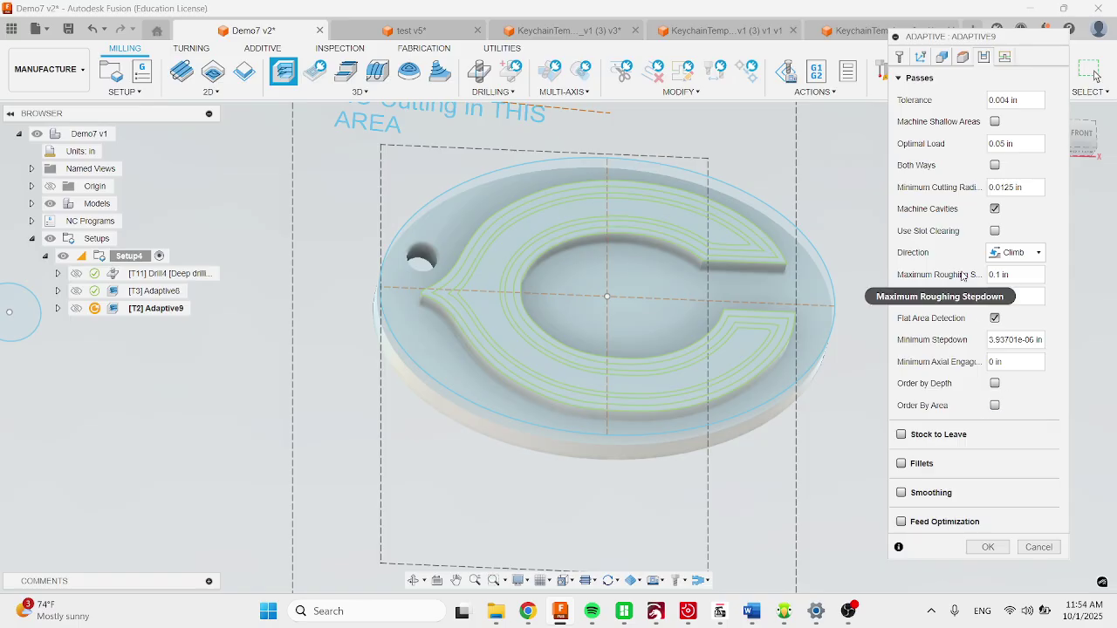
left_click(999, 274)
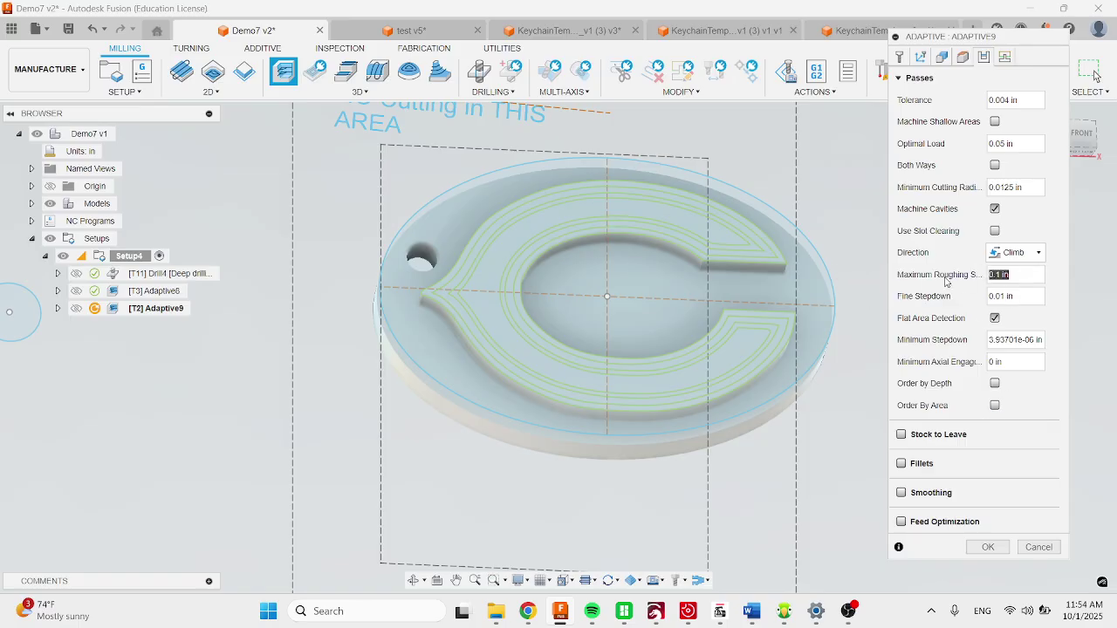
type(".125")
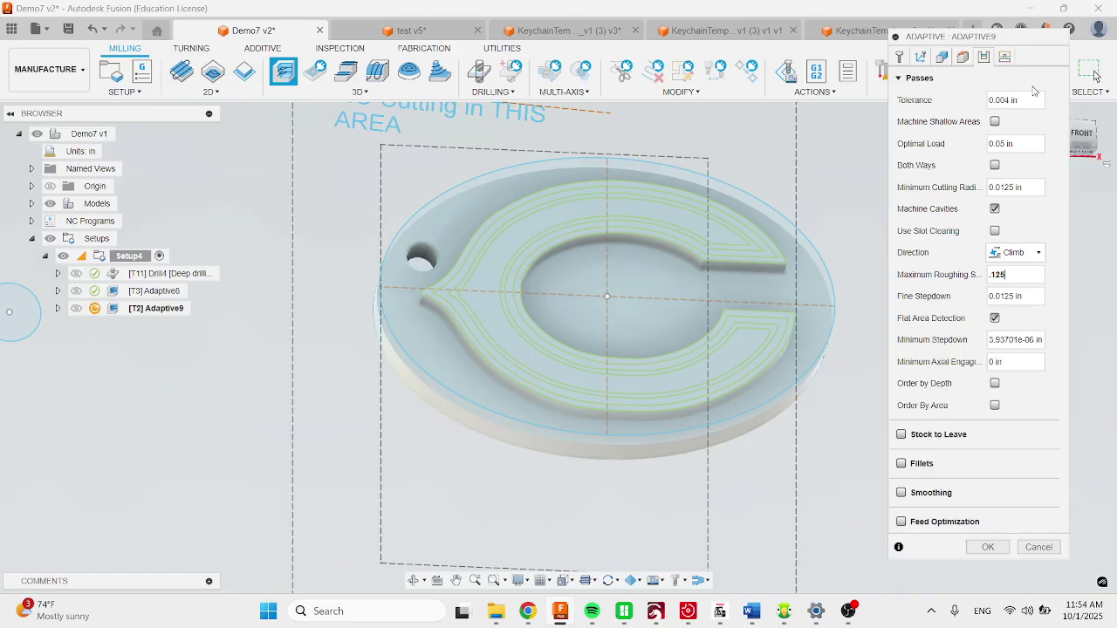
- Set the ramping angle to 8 deg and the helical ramp diameter to 0.05 in, and generate the 1/8" adaptive toolpath
left_click(1006, 57)
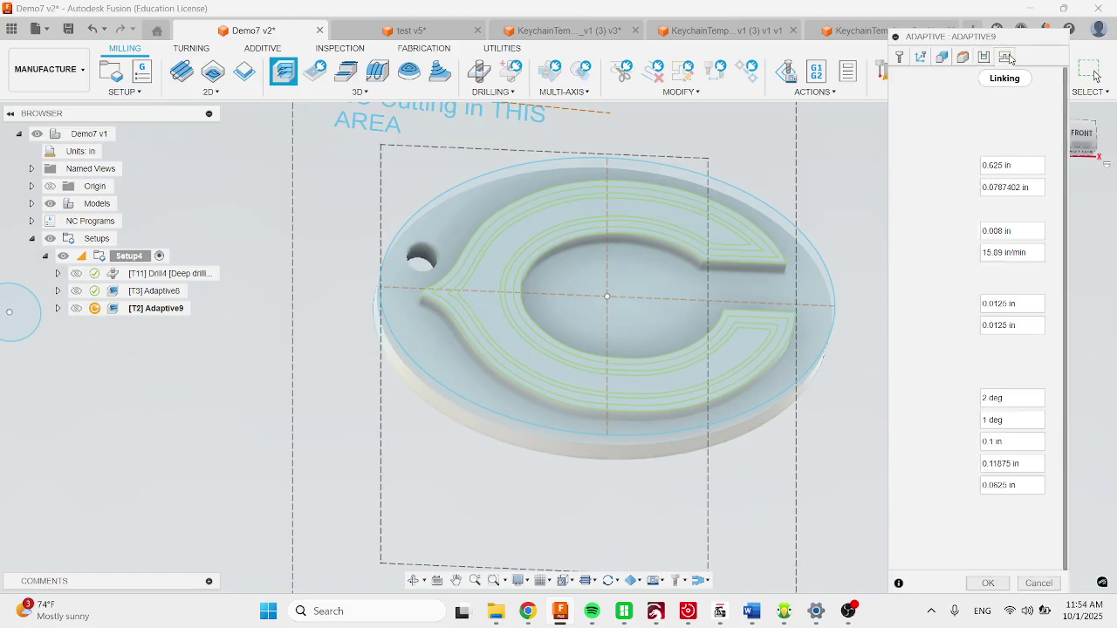
left_click(1003, 398)
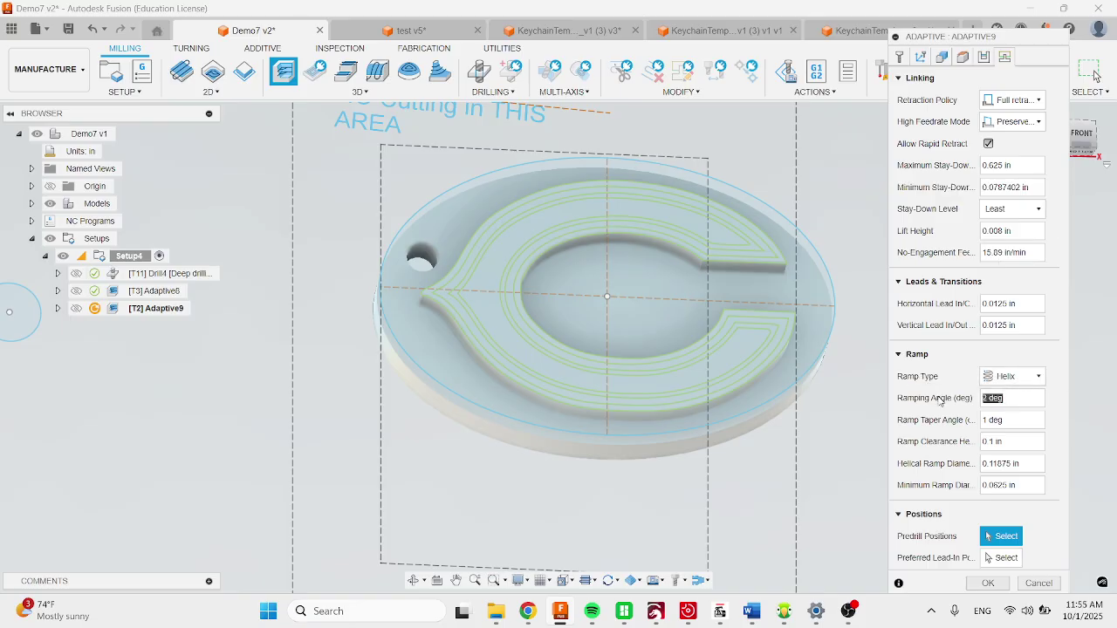
type("8")
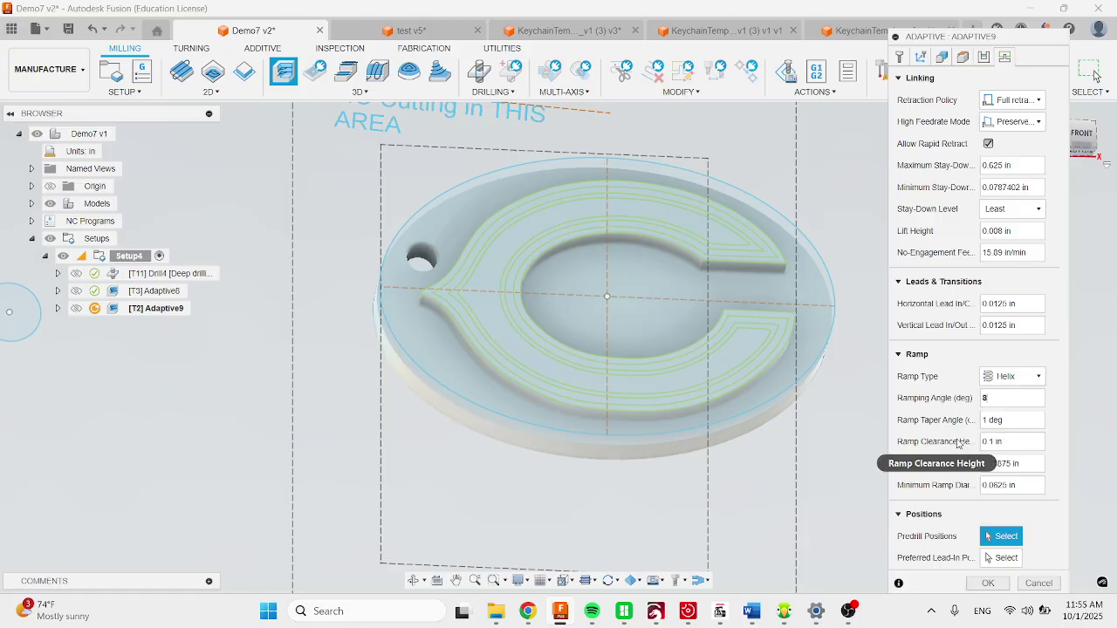
left_click_drag(1038, 463, 966, 456)
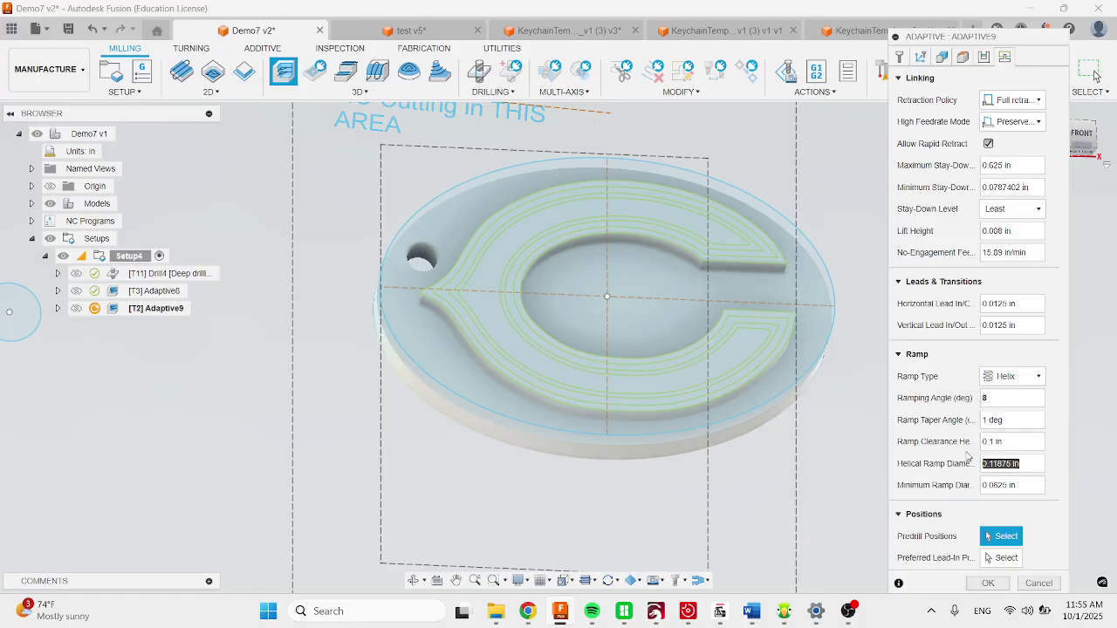
type(".05")
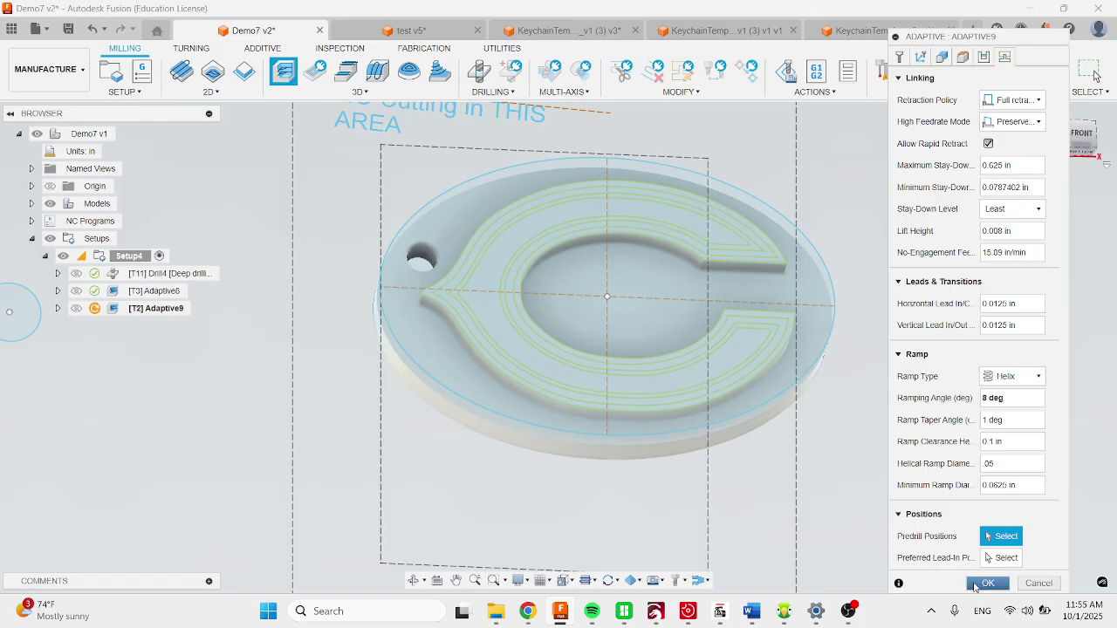
left_click(986, 583)
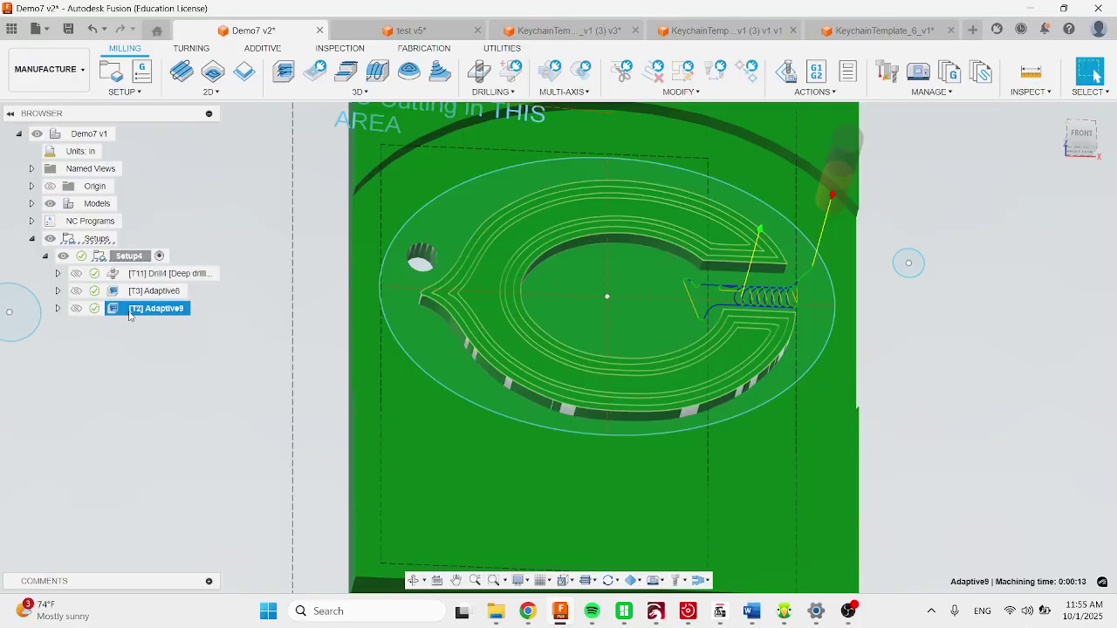
- Simulate the 1/8" end mill's adaptive toolpath to check the material removed in the C's opening
right_click(131, 310)
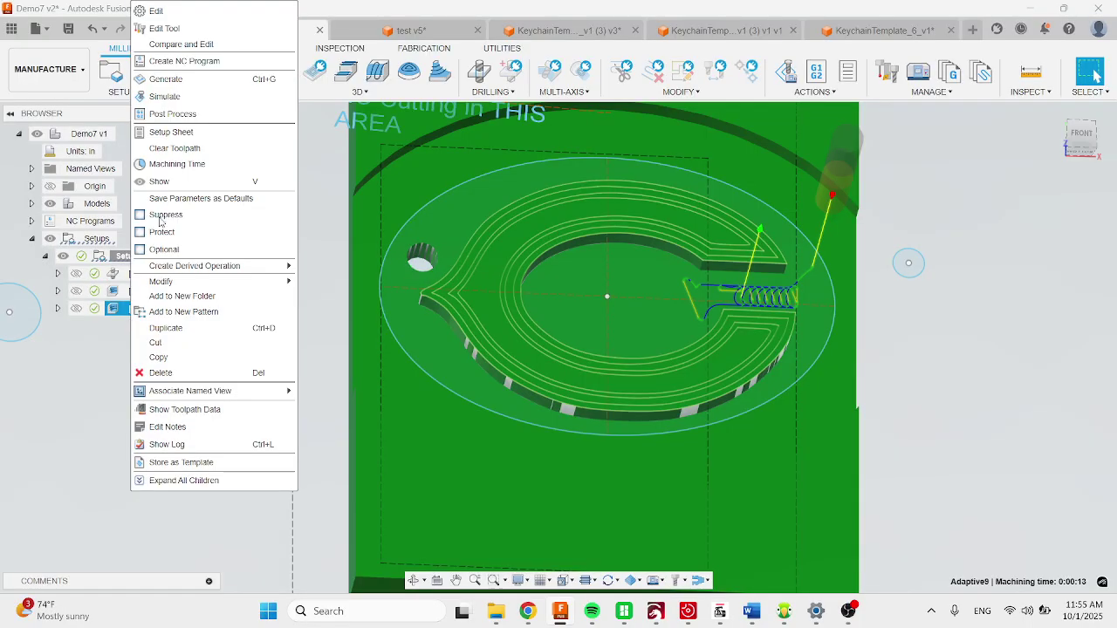
left_click(184, 106)
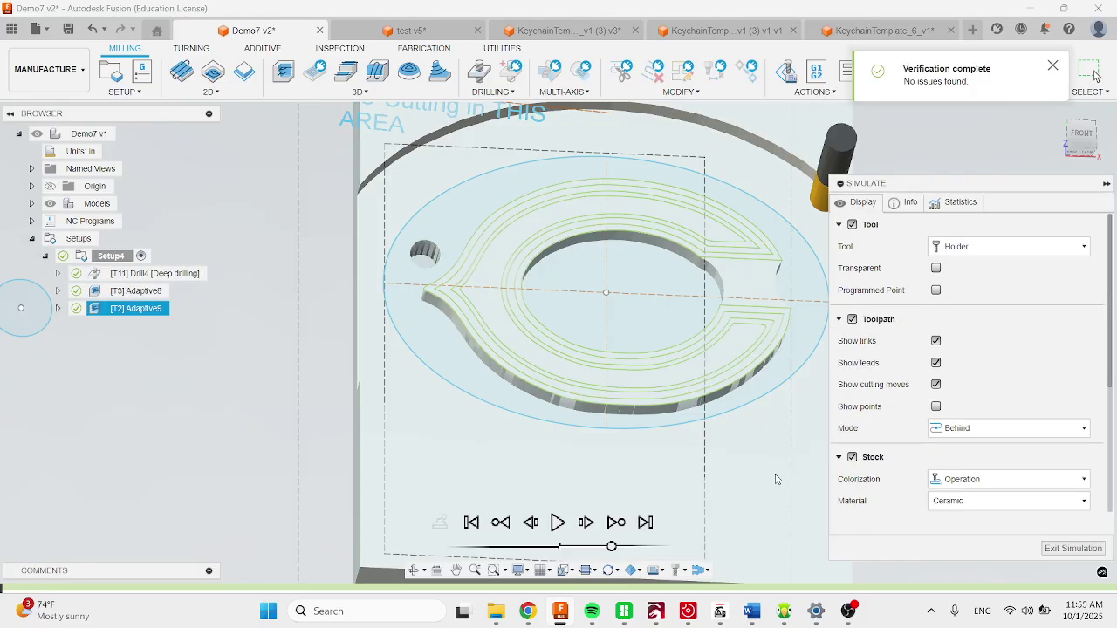
left_click(558, 524)
left_click(558, 522)
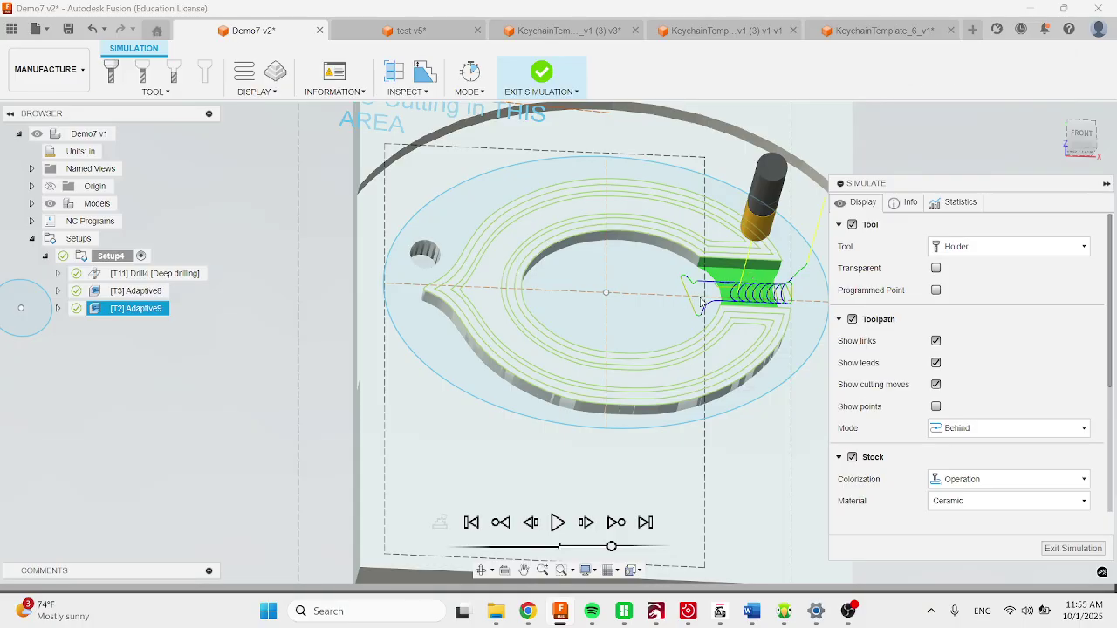
- Leave the simulation and start a 2D Trace operation using the #8 1/4" 30° ENGRAVER tool
left_click(1074, 548)
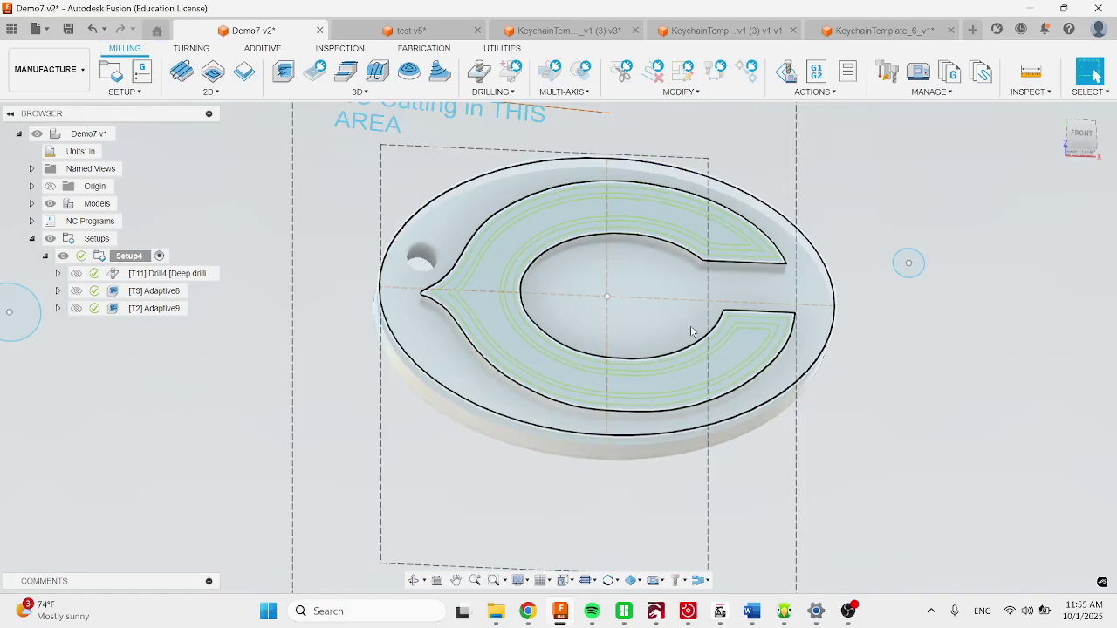
scroll(691, 331, "up", 3)
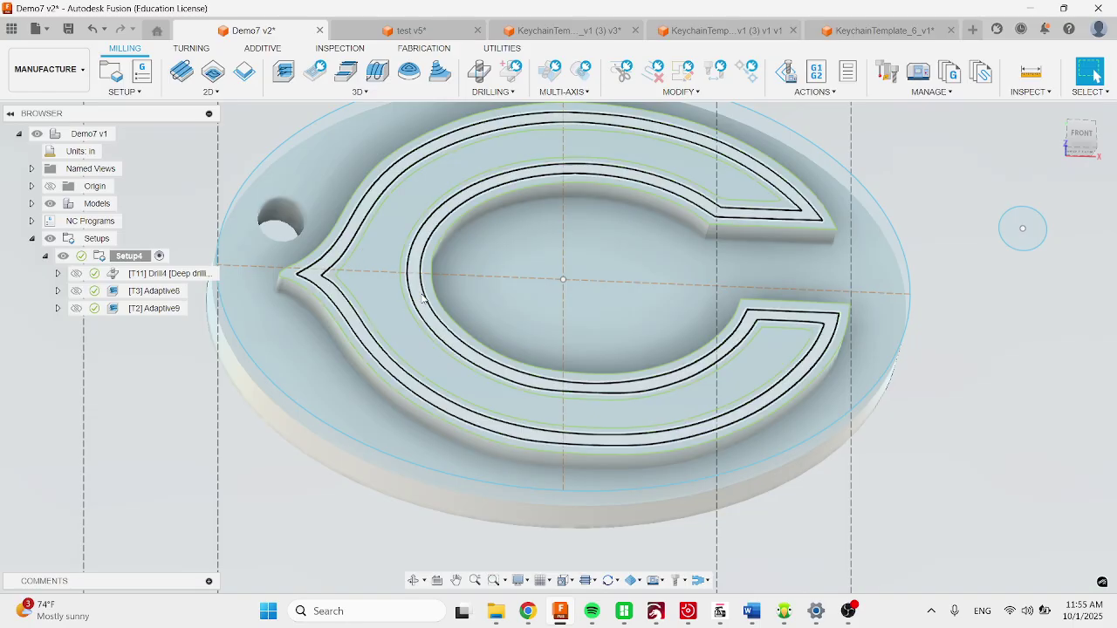
middle_click_drag(517, 344, 511, 293, "shift")
scroll(352, 291, "up", 3)
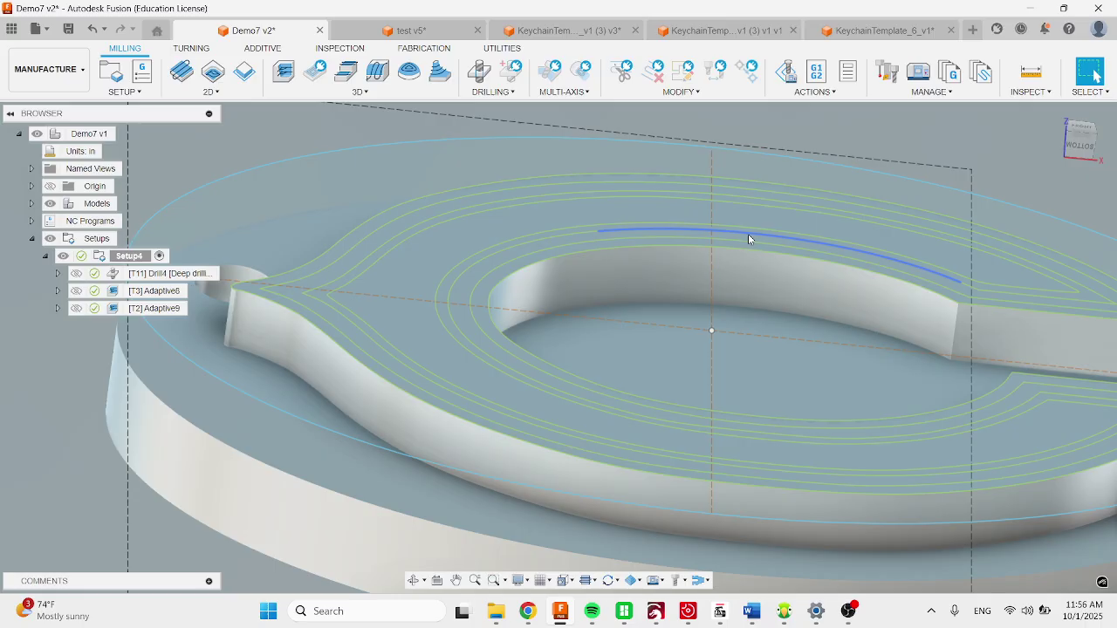
left_click(226, 93)
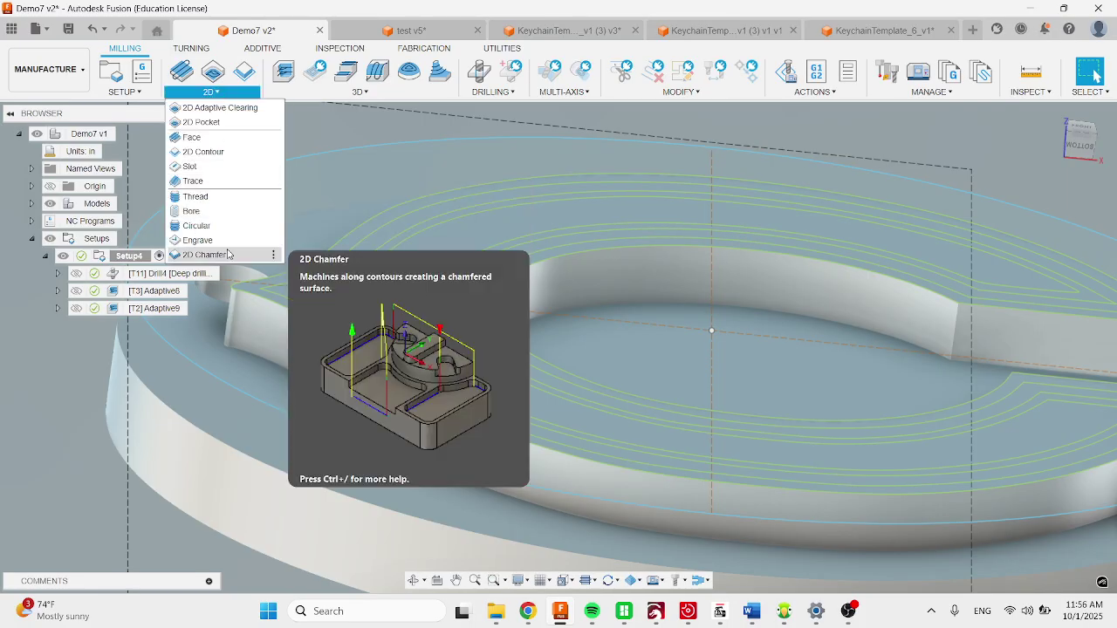
left_click(231, 181)
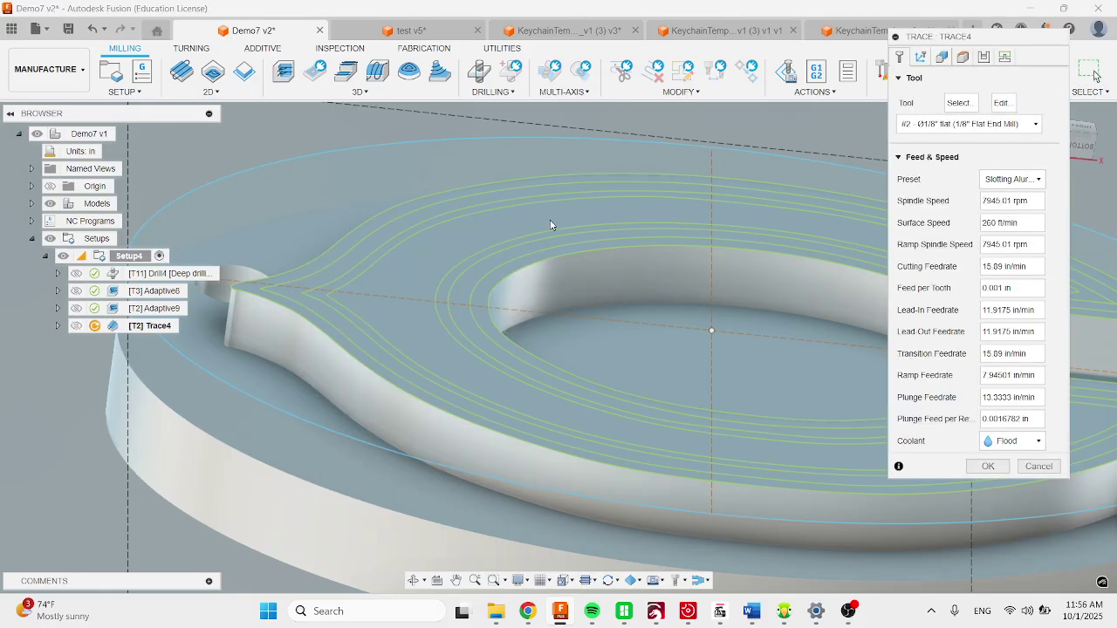
left_click(959, 103)
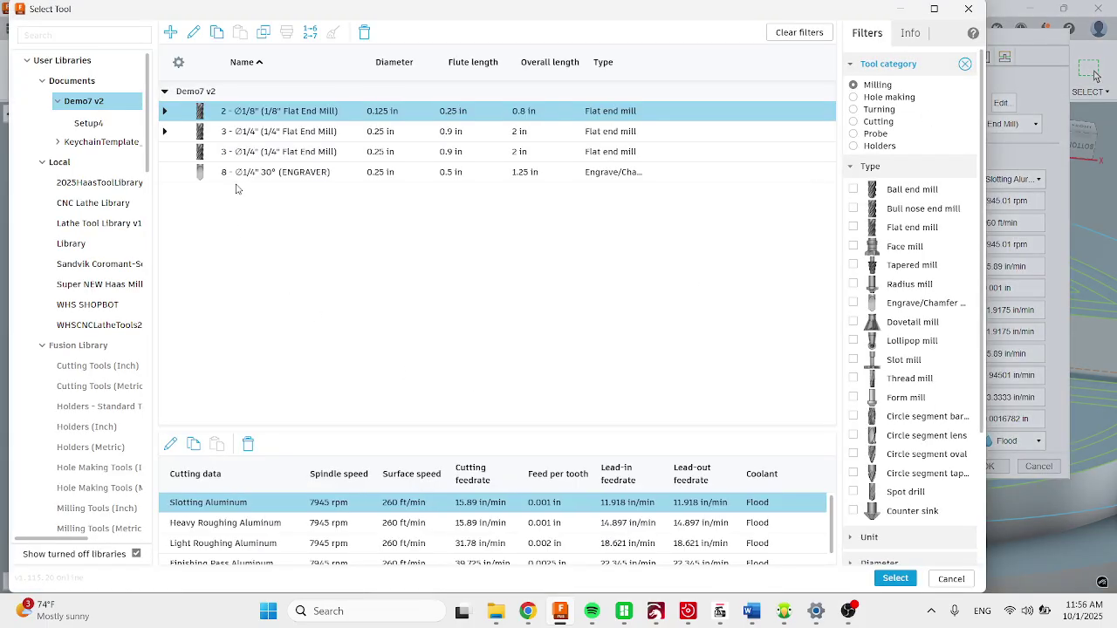
left_click(300, 175)
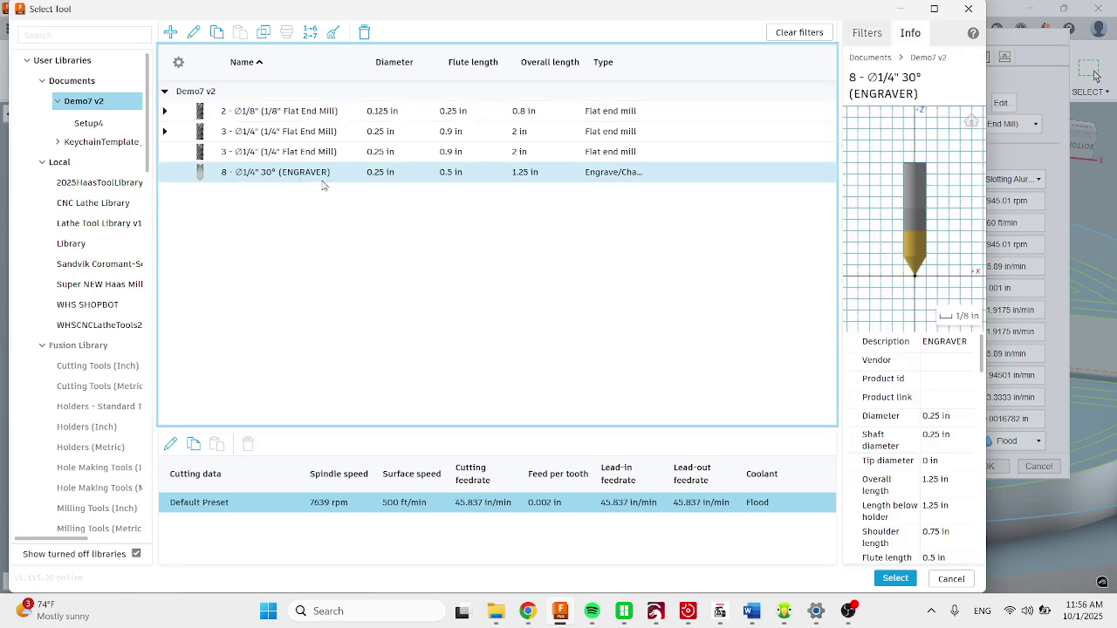
left_click(894, 579)
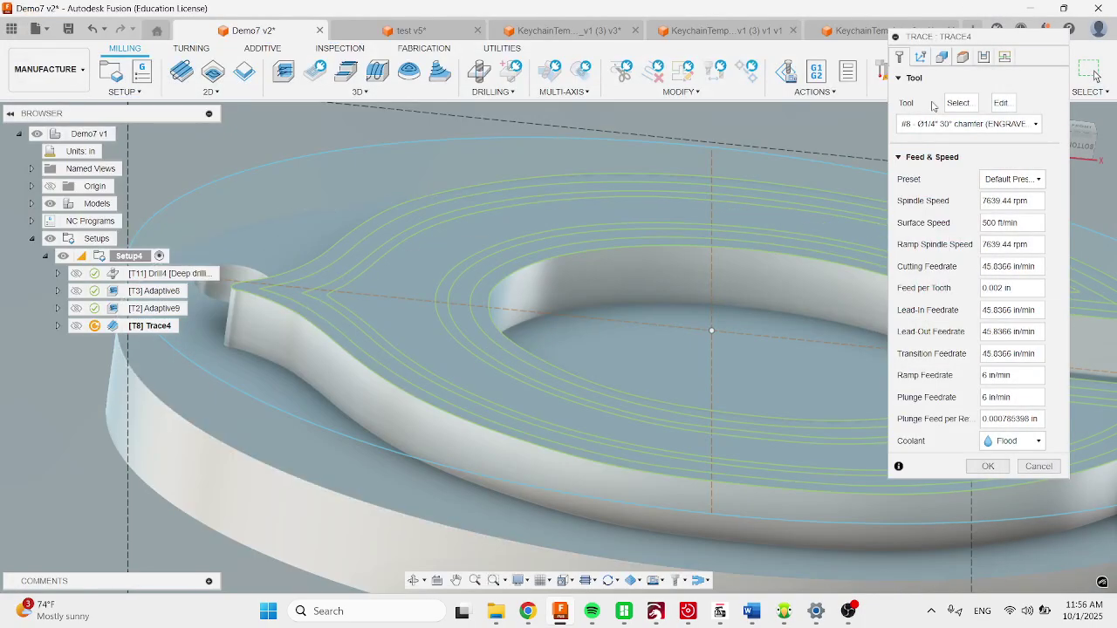
- Select the three concentric C-shaped outlines on the logo's top face as the trace curves
left_click(943, 58)
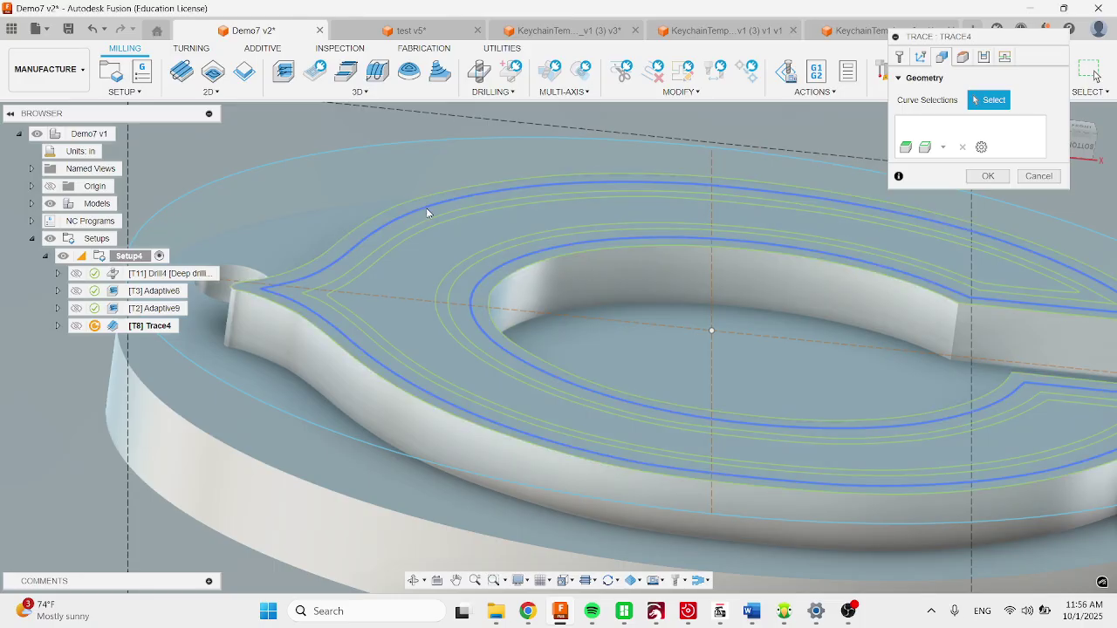
left_click(426, 207)
left_click(432, 218)
left_click(407, 234)
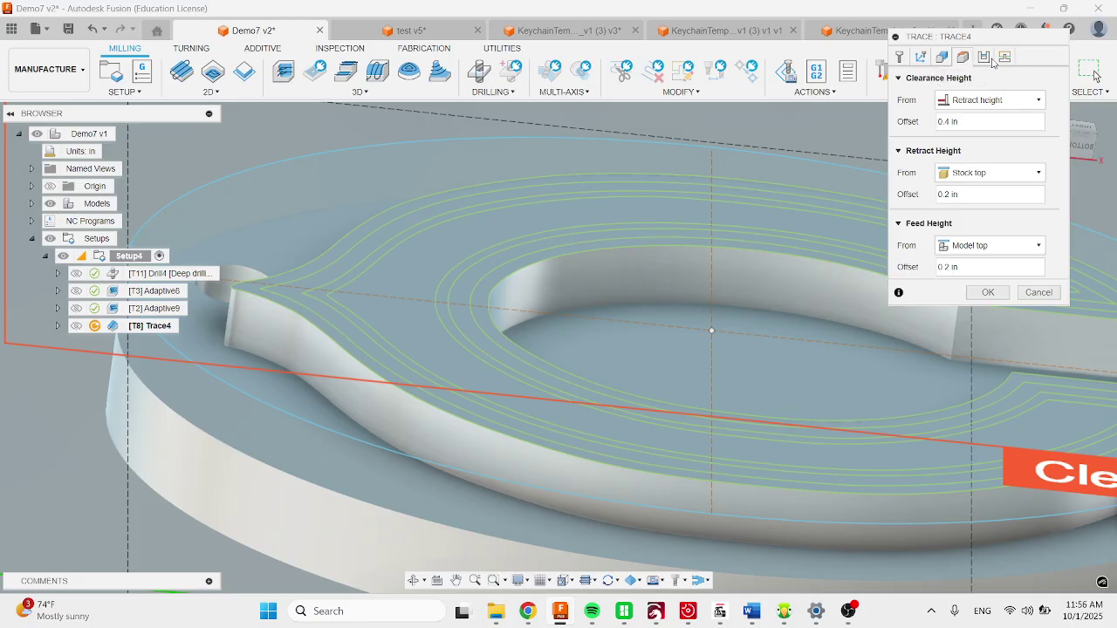
- Set the trace's axial offset to -0.005 in and generate the toolpath without lead-in or lead-out, checking it on the logo
left_click(984, 58)
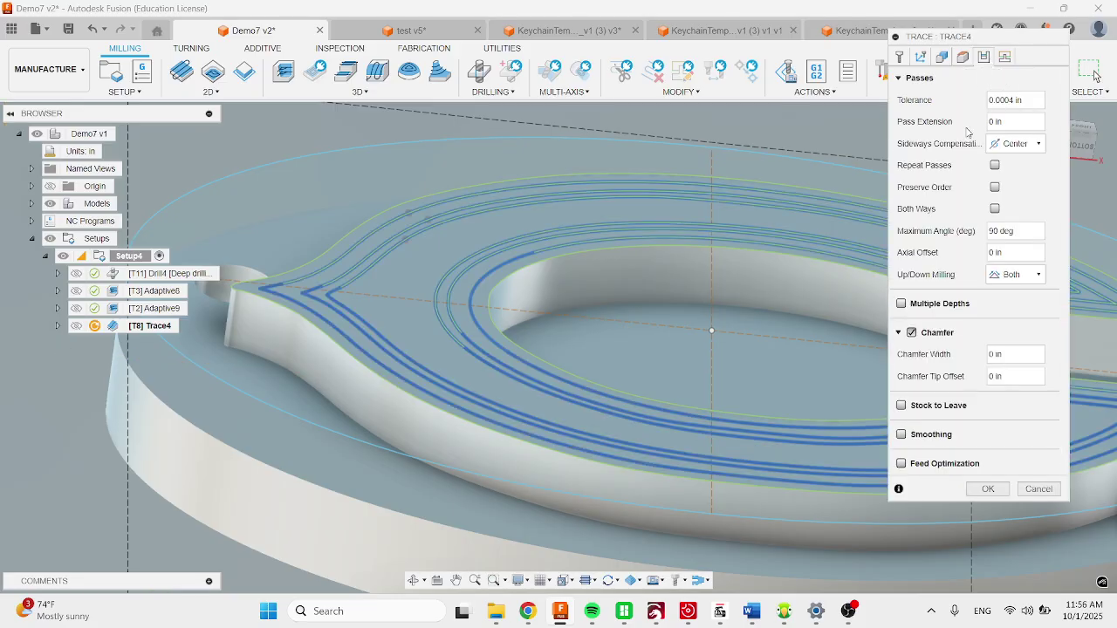
left_click(999, 253)
type("-.005")
left_click(1004, 55)
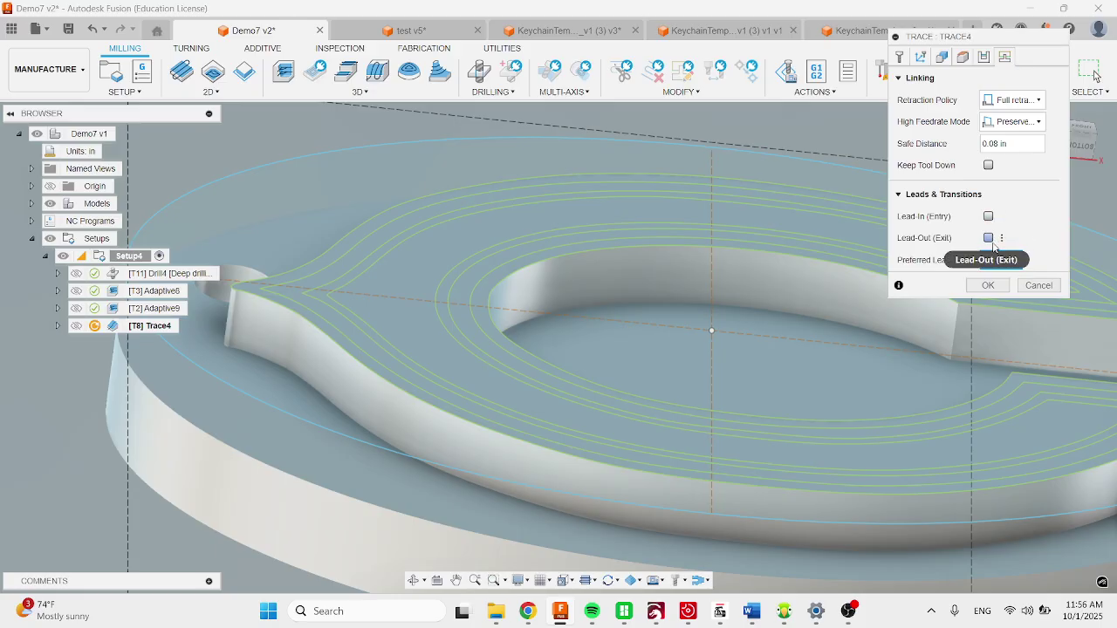
mouse_move(993, 247)
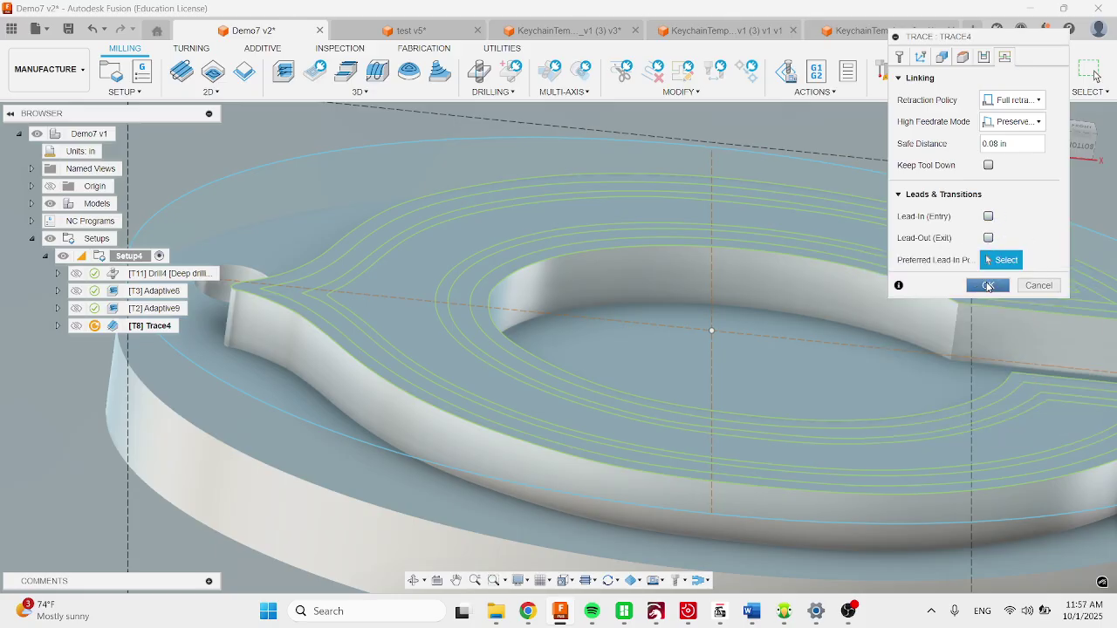
left_click(987, 286)
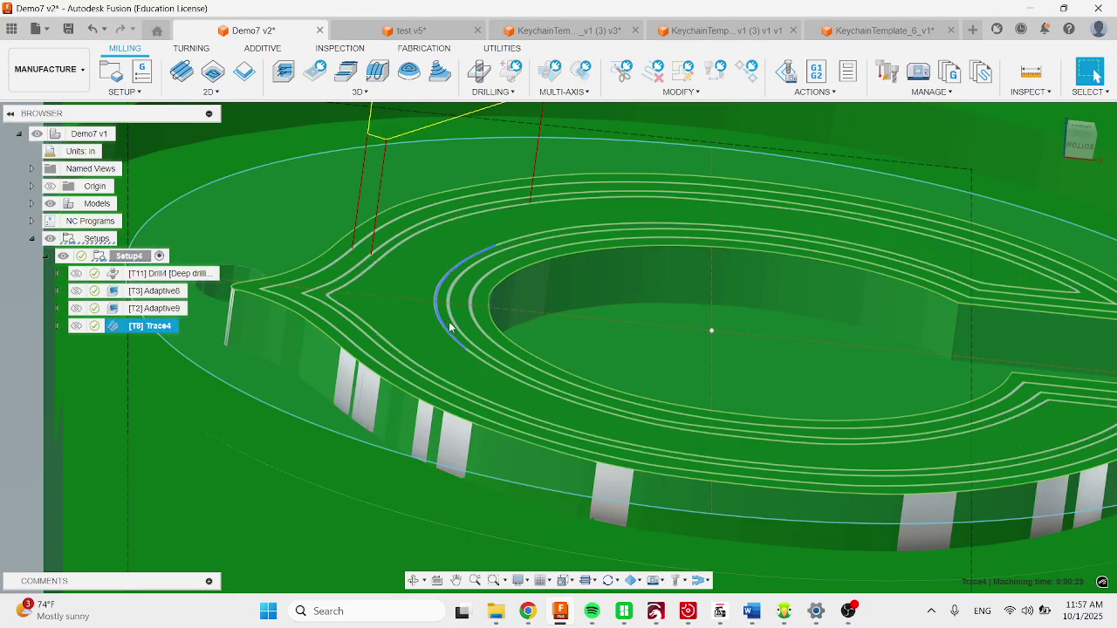
scroll(451, 319, "up", 3)
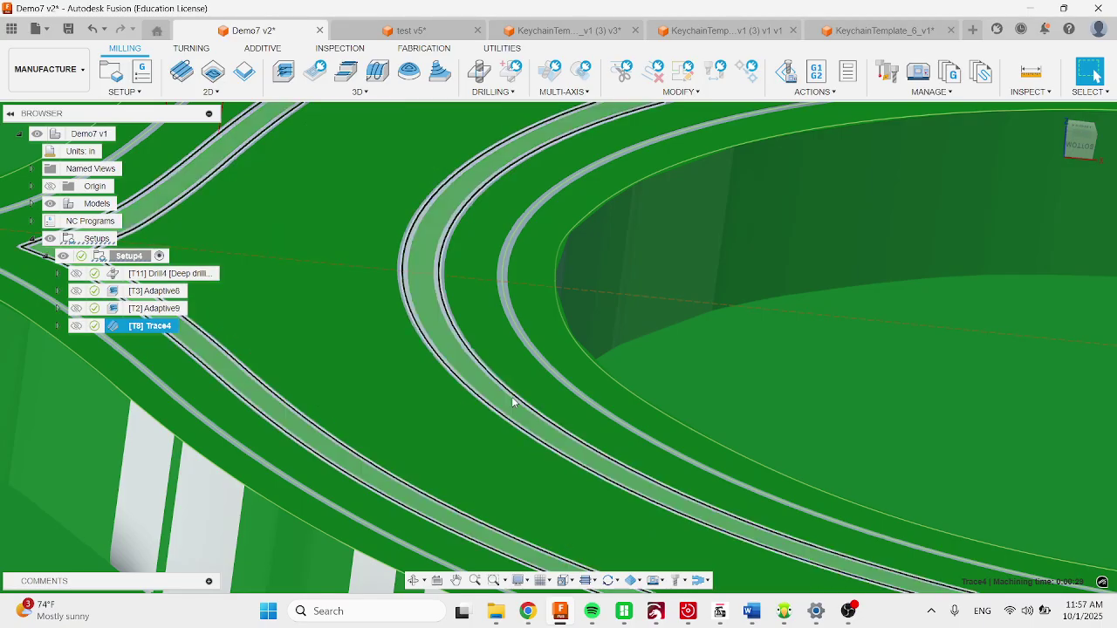
scroll(501, 438, "down", 5)
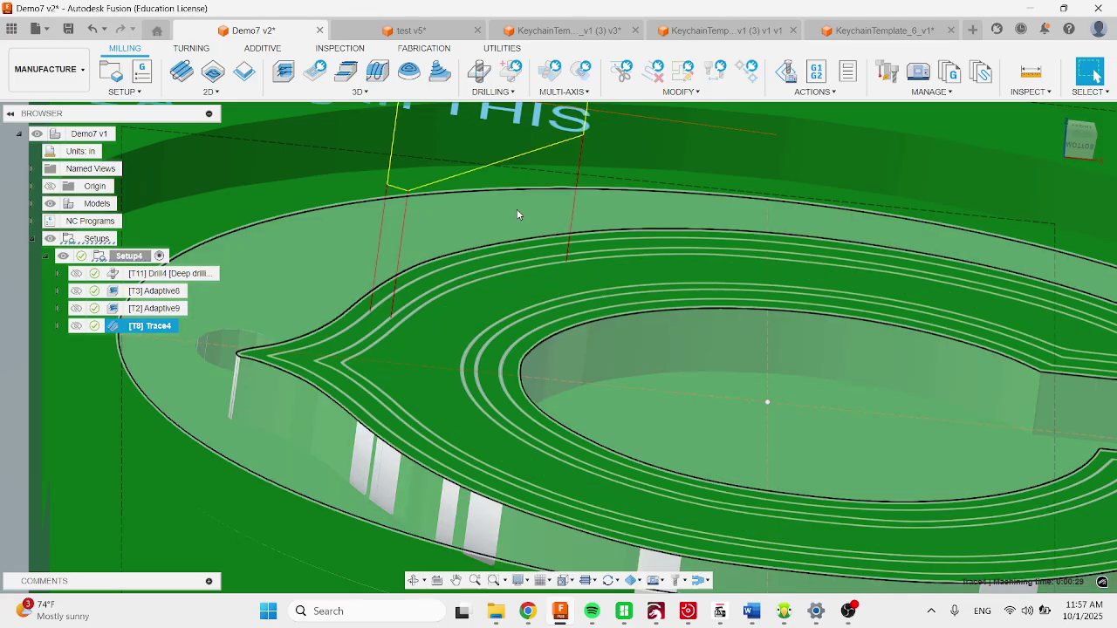
left_click(519, 215)
- Start a 2D Contour operation using the #3 1/4" flat end mill
scroll(562, 300, "down", 3)
middle_click_drag(614, 297, 551, 225)
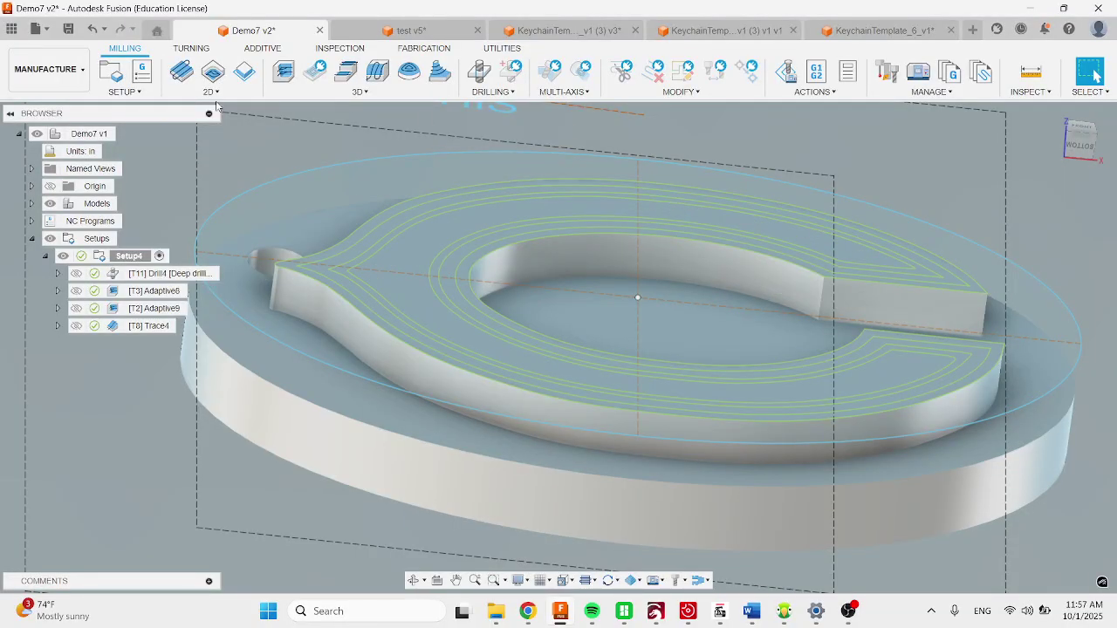
left_click(211, 92)
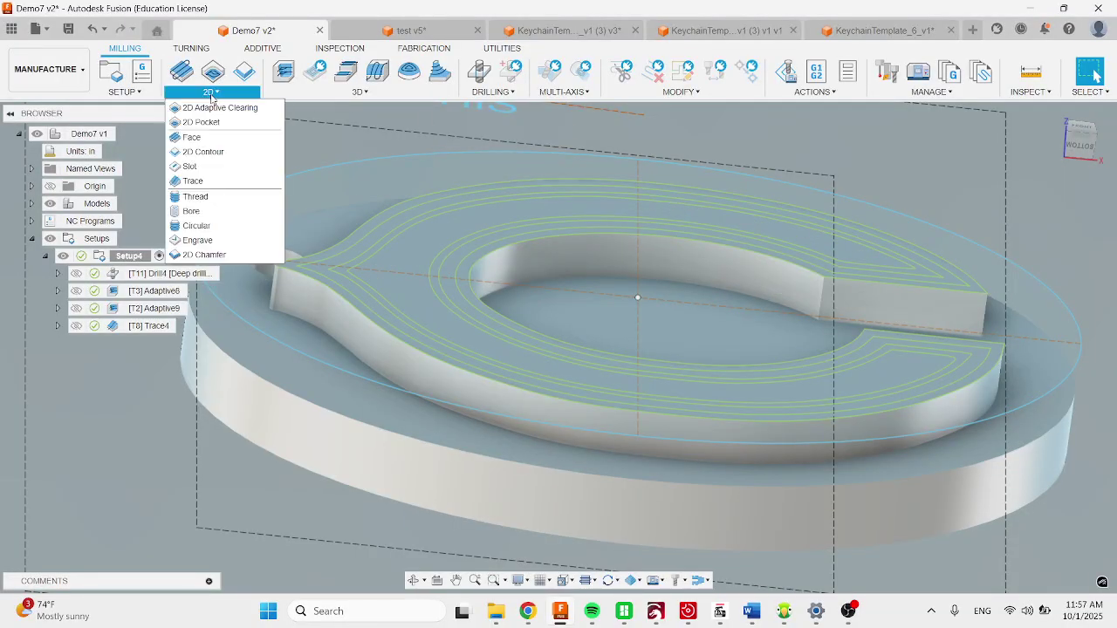
left_click(221, 151)
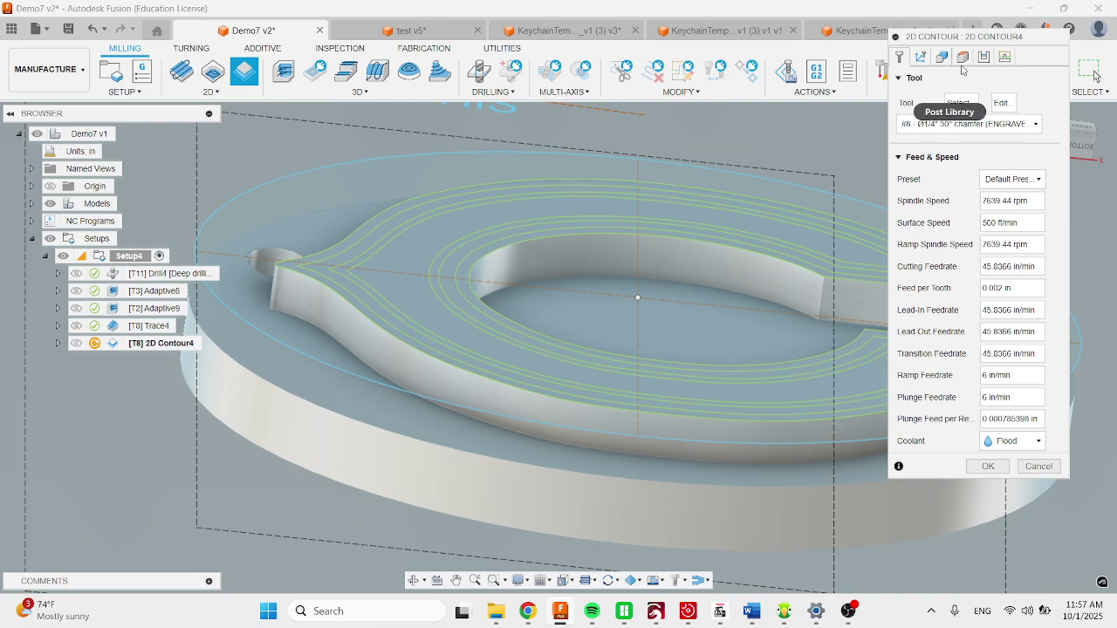
left_click(960, 104)
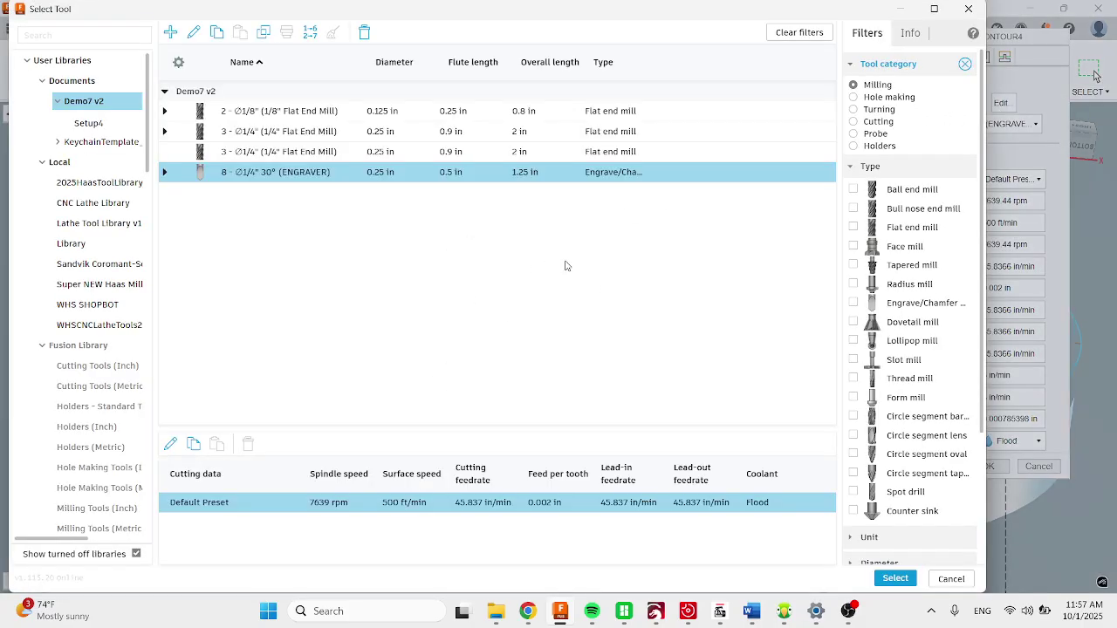
left_click(292, 133)
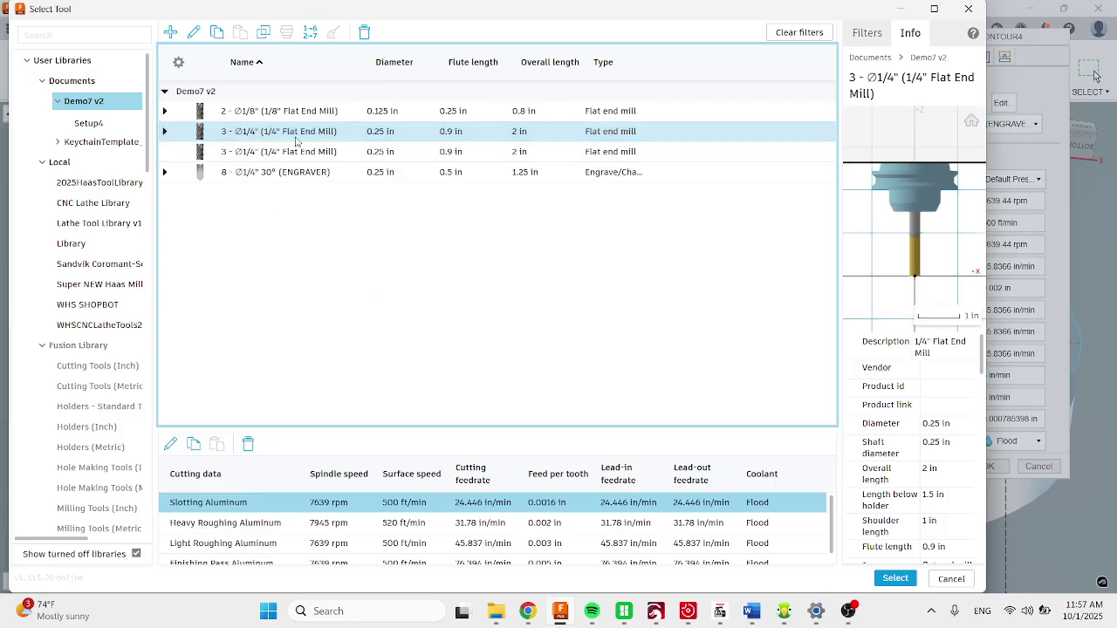
left_click(894, 579)
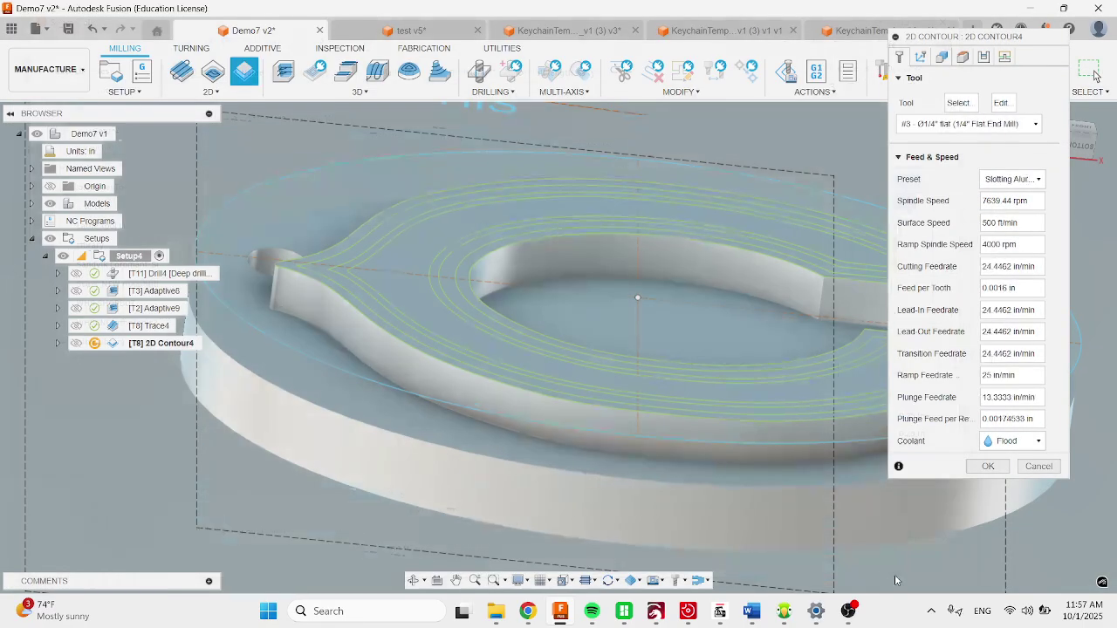
- Select the upper outer oval edge of the keychain body as the contour
left_click(941, 57)
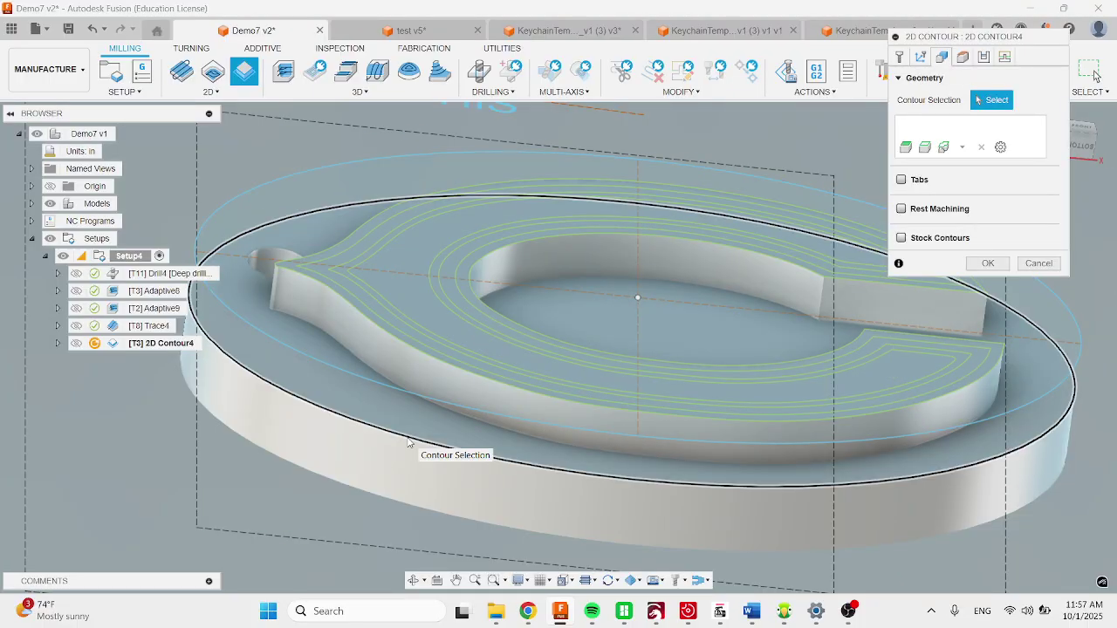
left_click(407, 442)
scroll(581, 441, "down", 2)
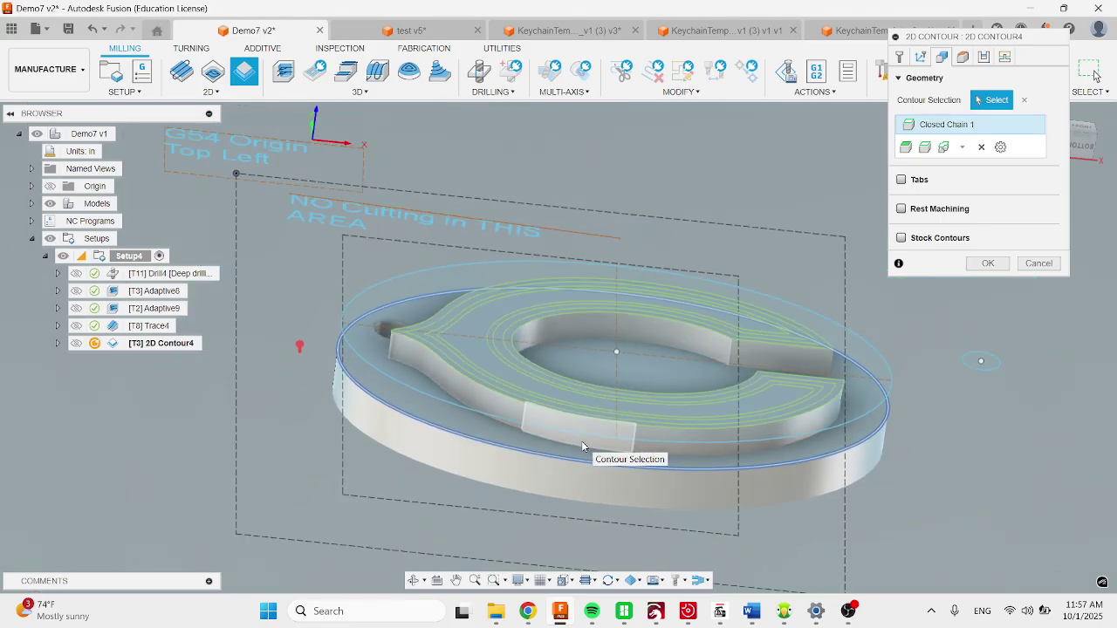
- Enable tabs on the oval contour with a triangular shape and a tab height of 0.08 in
middle_click_drag(641, 410, 640, 460, "shift")
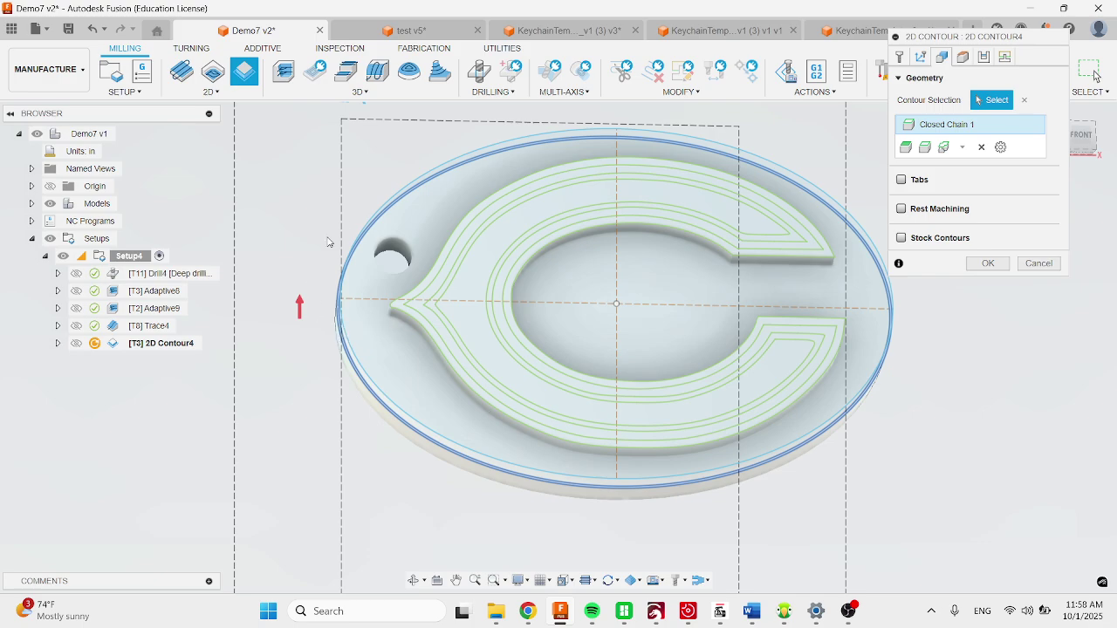
left_click(902, 181)
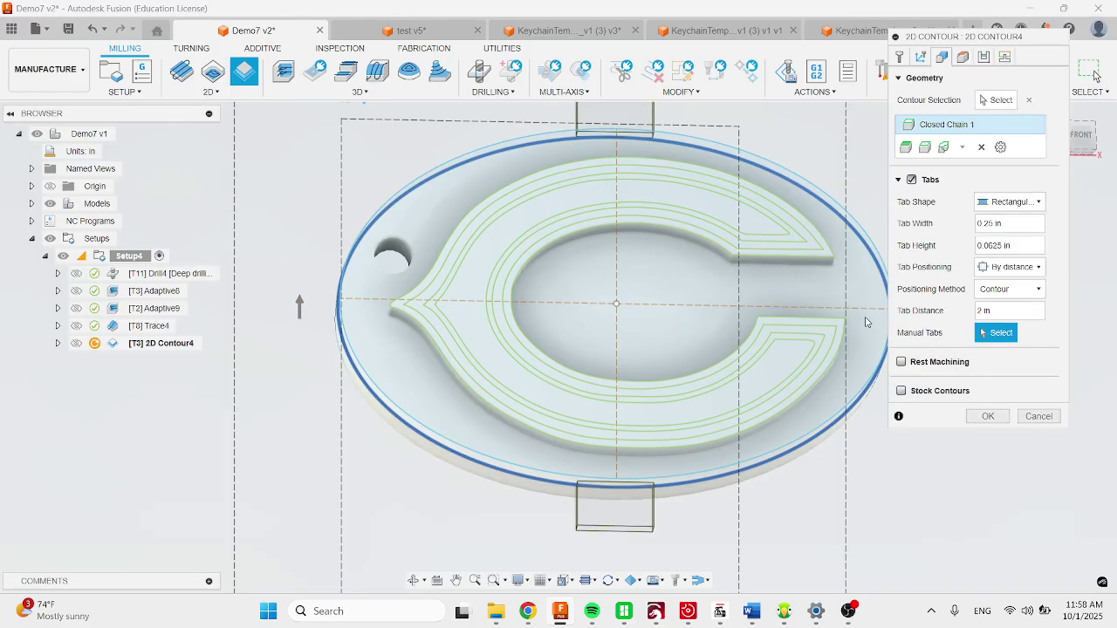
left_click(1005, 202)
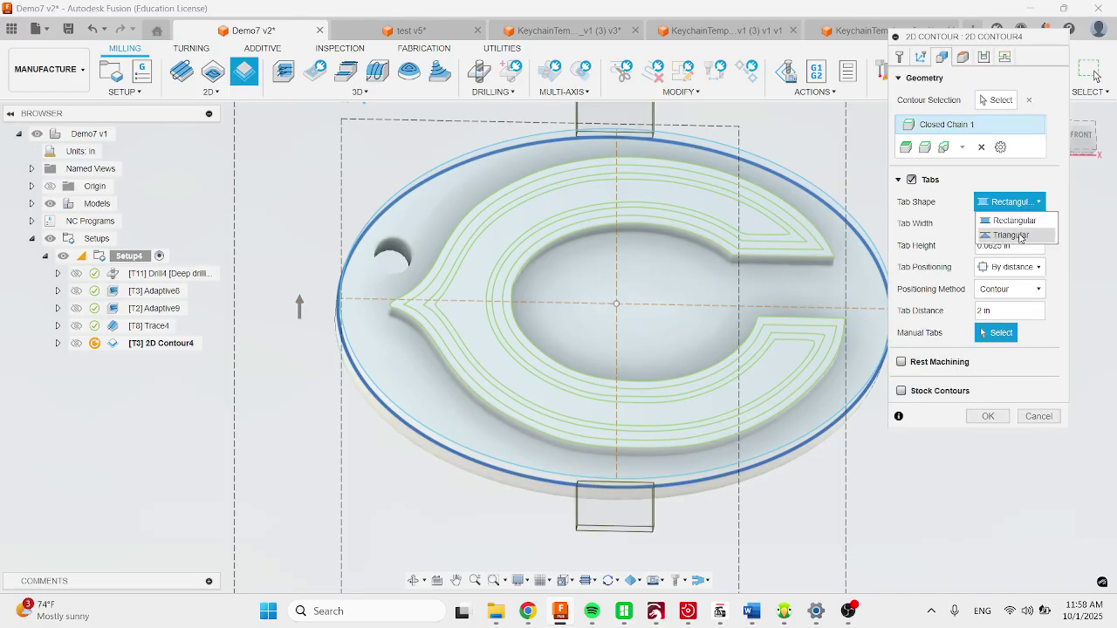
left_click(1012, 235)
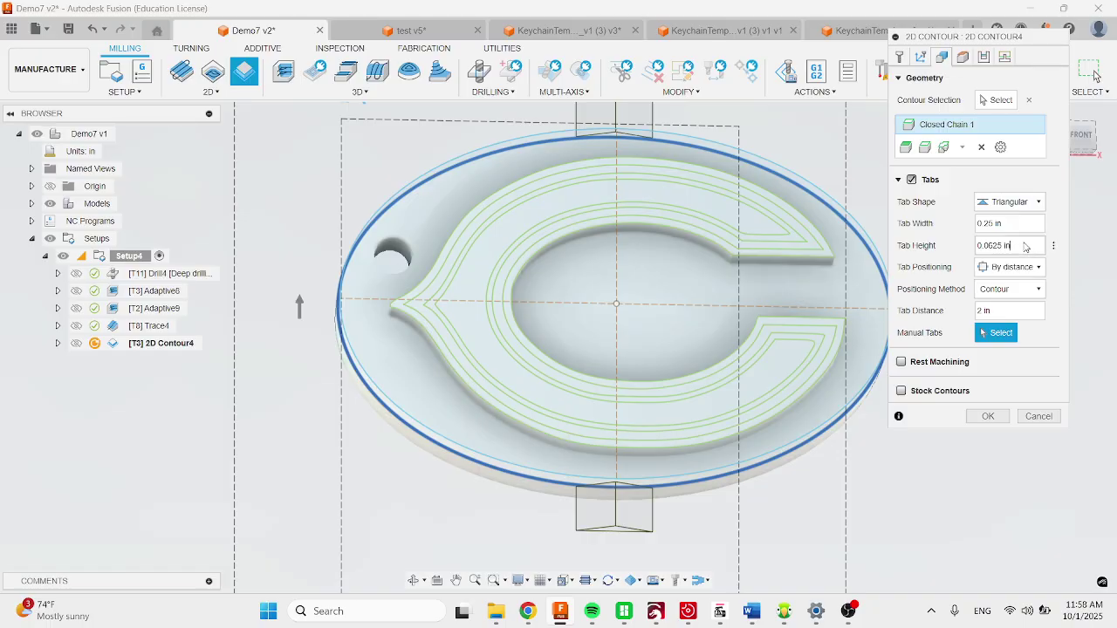
left_click(1026, 246)
type("08")
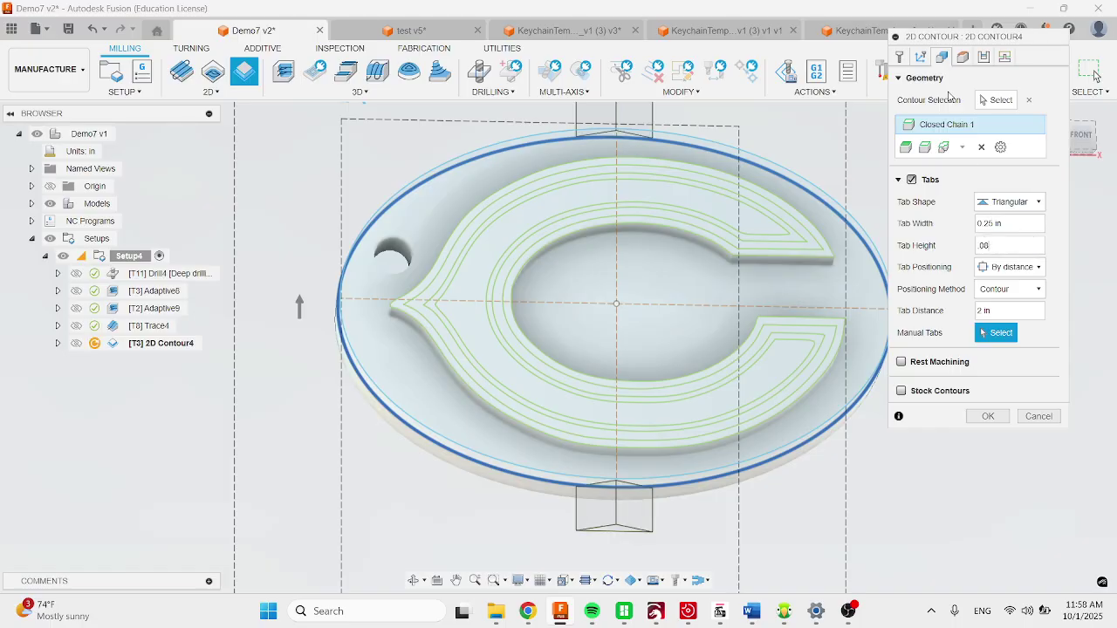
- Set the contour's bottom height to start from the stock bottom with an offset of -0.05 in
left_click(963, 58)
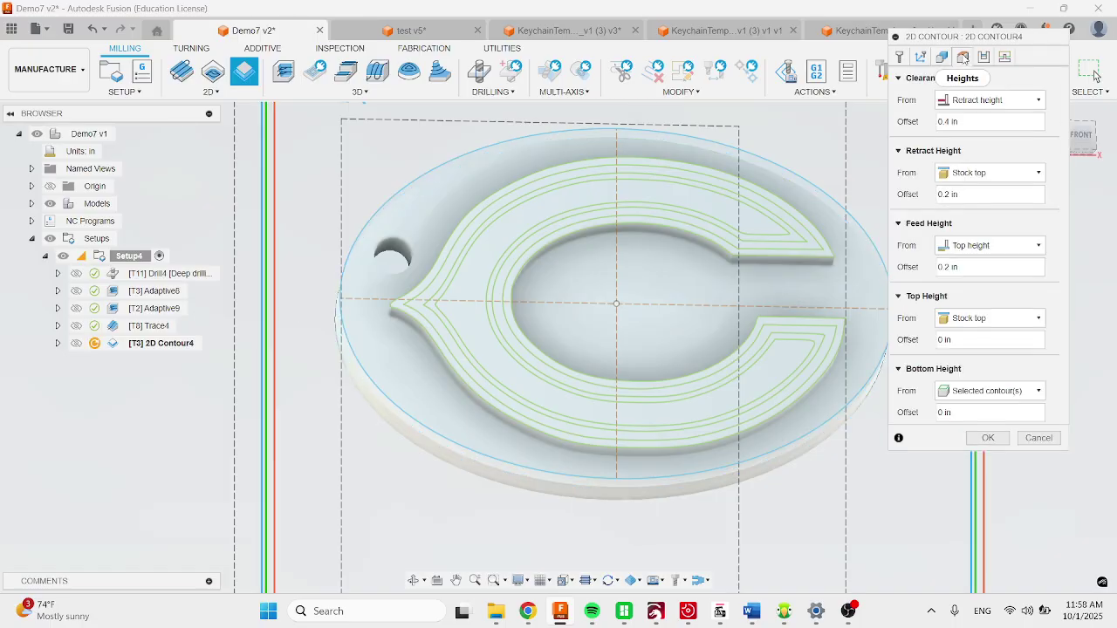
left_click(1000, 392)
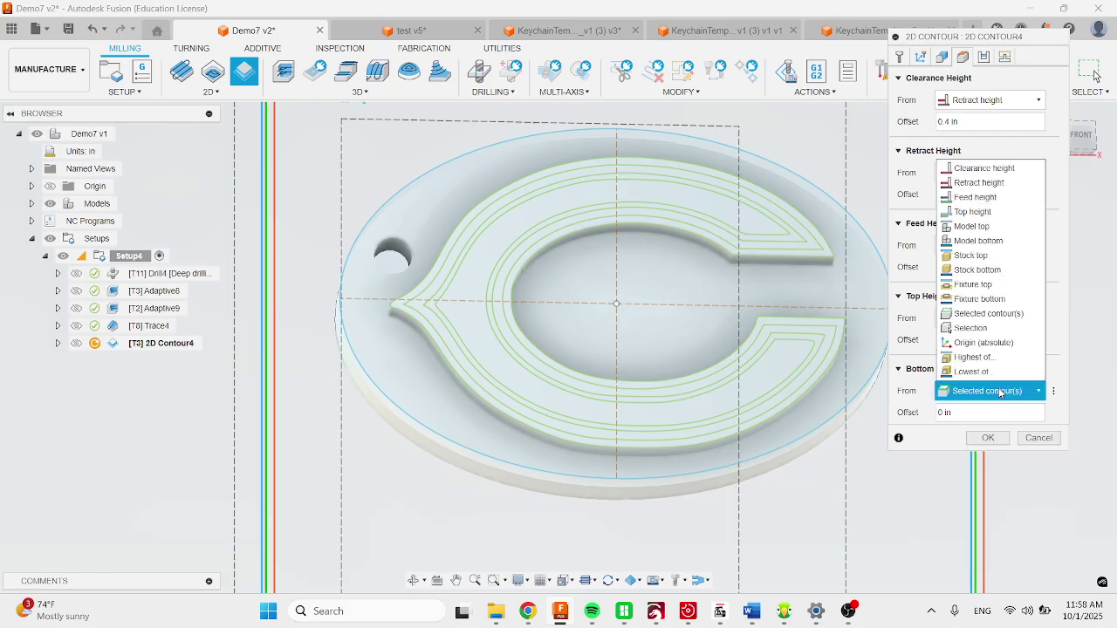
left_click(1008, 269)
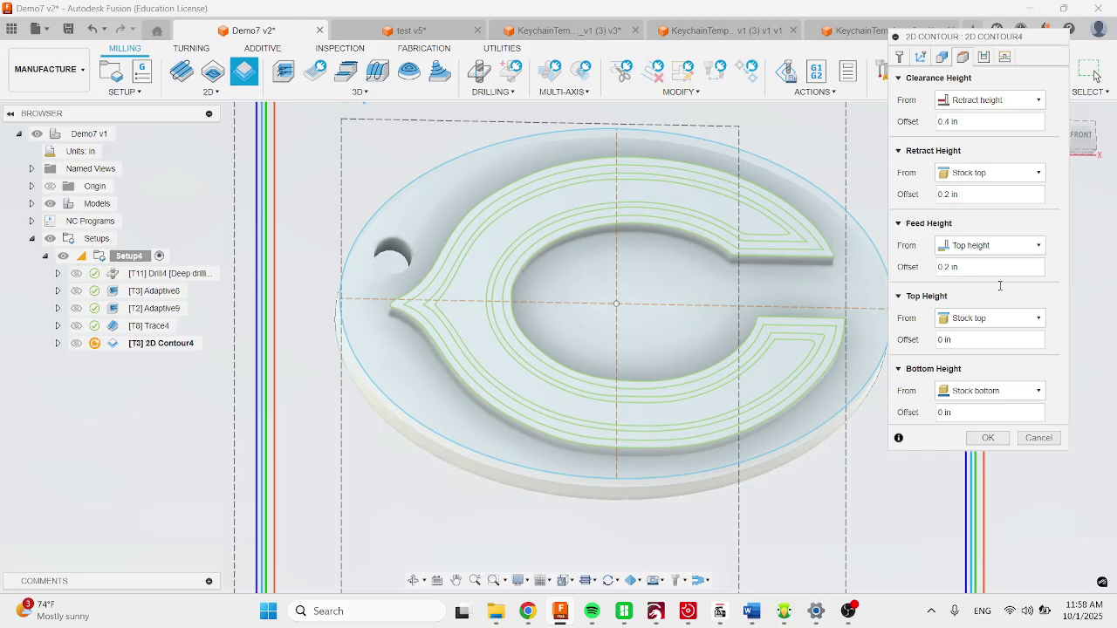
left_click(983, 413)
type("-.05")
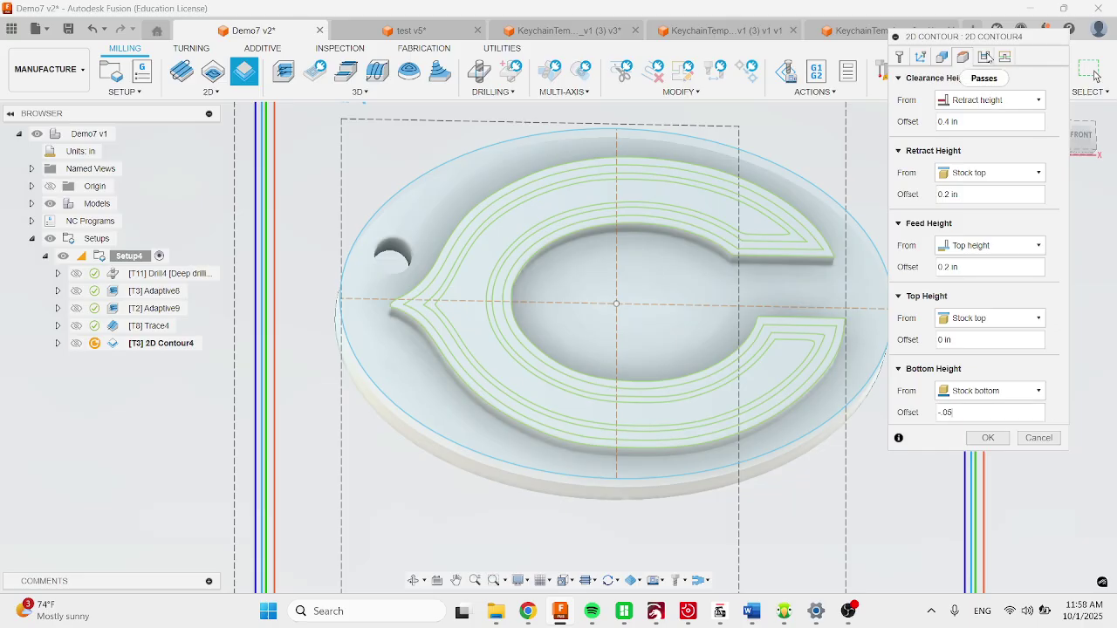
- Enable multiple depths for the 2D contour with a maximum roughing stepdown of 0.15 in
left_click(985, 57)
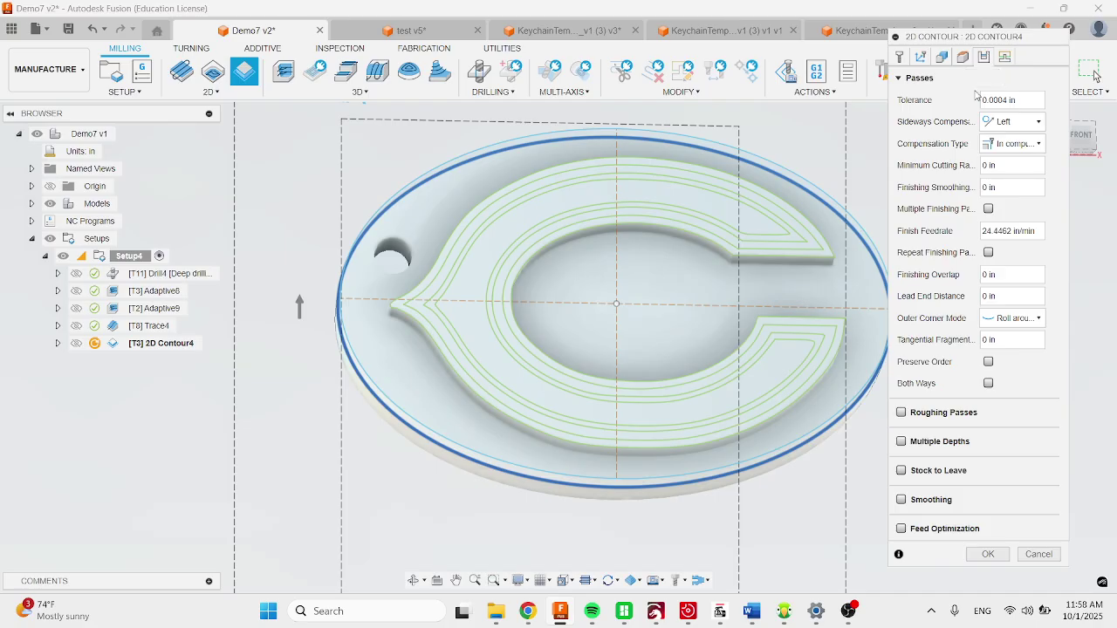
left_click(902, 442)
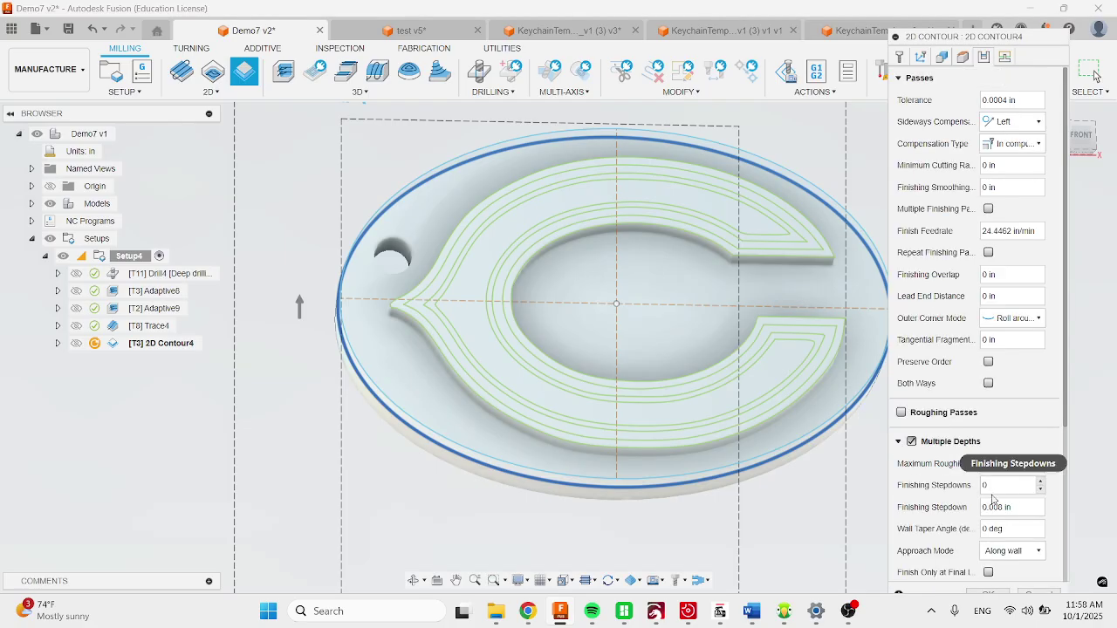
left_click(979, 464)
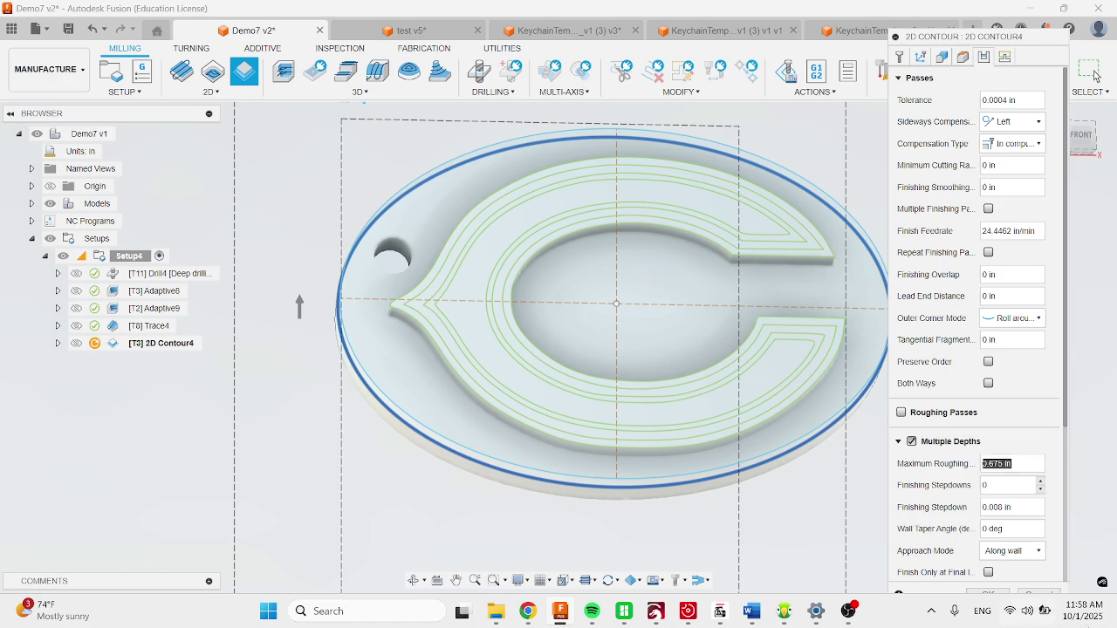
type(".15")
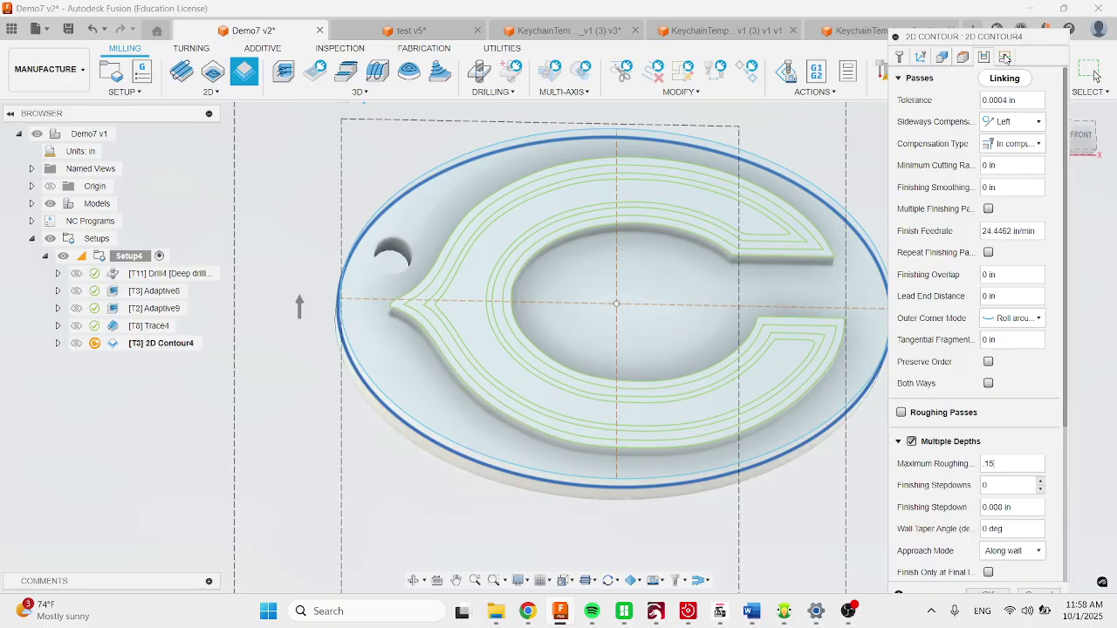
- Enable ramping on the 2D contour with a ramping angle of 8 degrees and generate the toolpath
left_click(1006, 57)
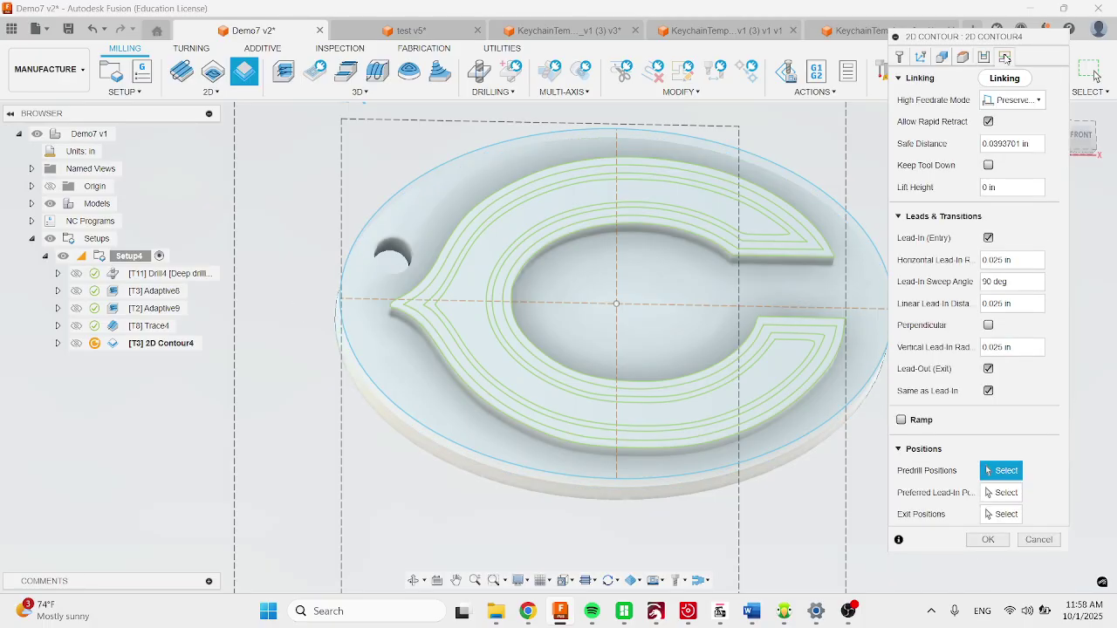
left_click(901, 420)
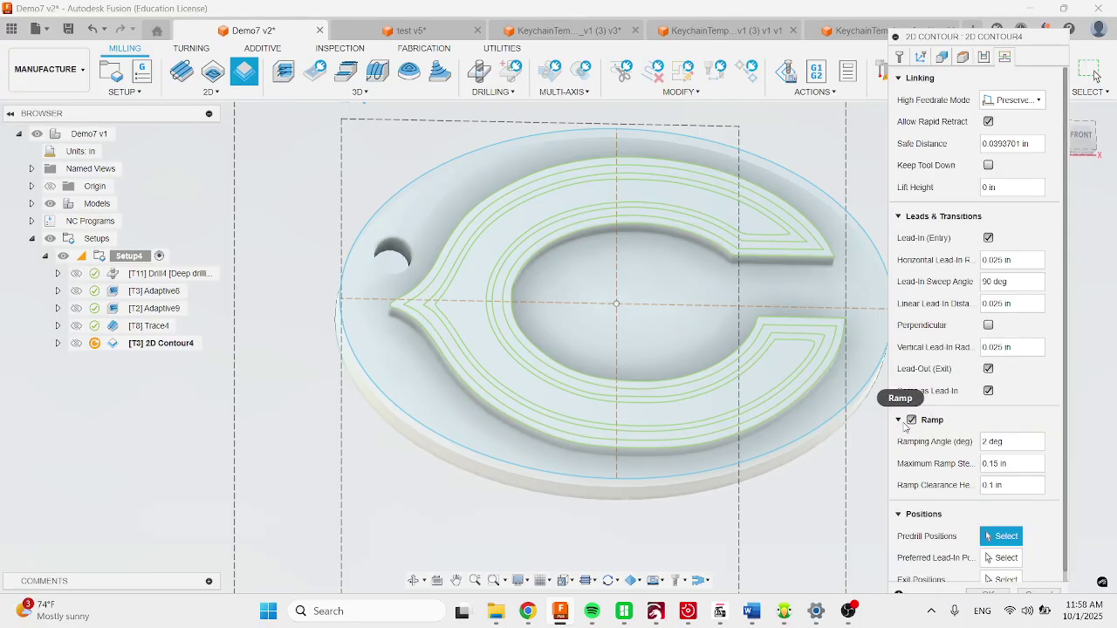
left_click_drag(1021, 442, 974, 445)
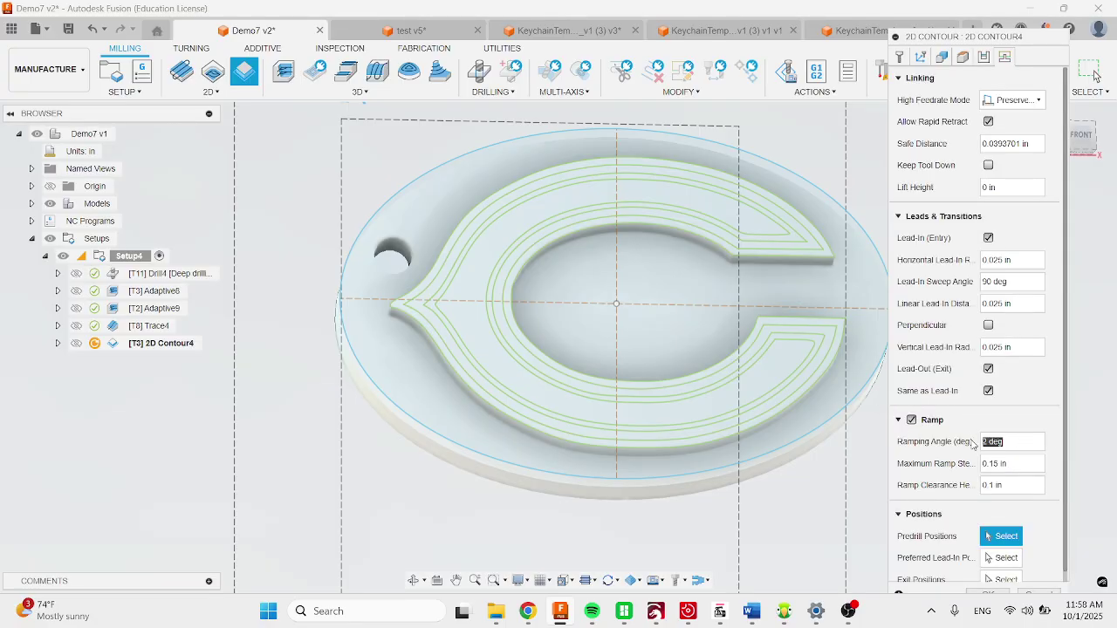
type("8")
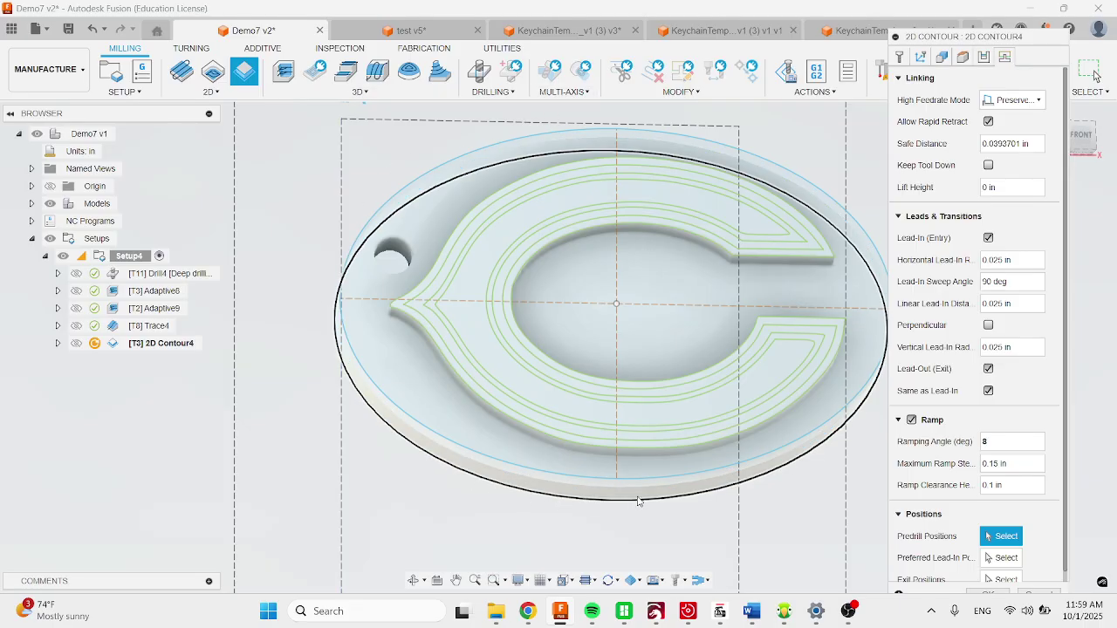
scroll(1015, 517, "down", 1)
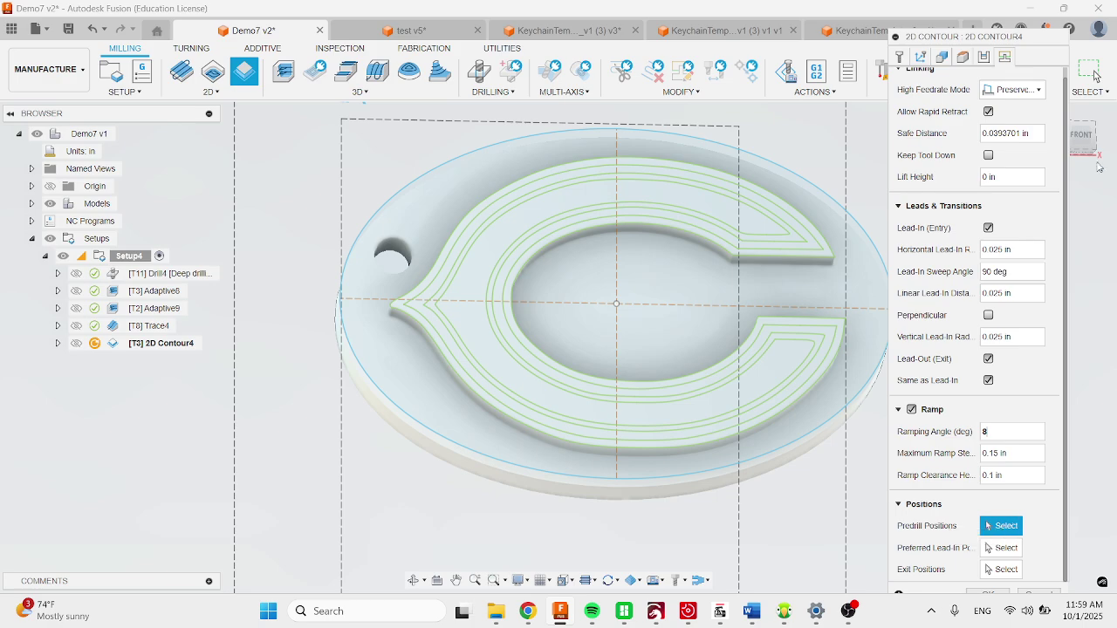
left_click_drag(983, 41, 932, 12)
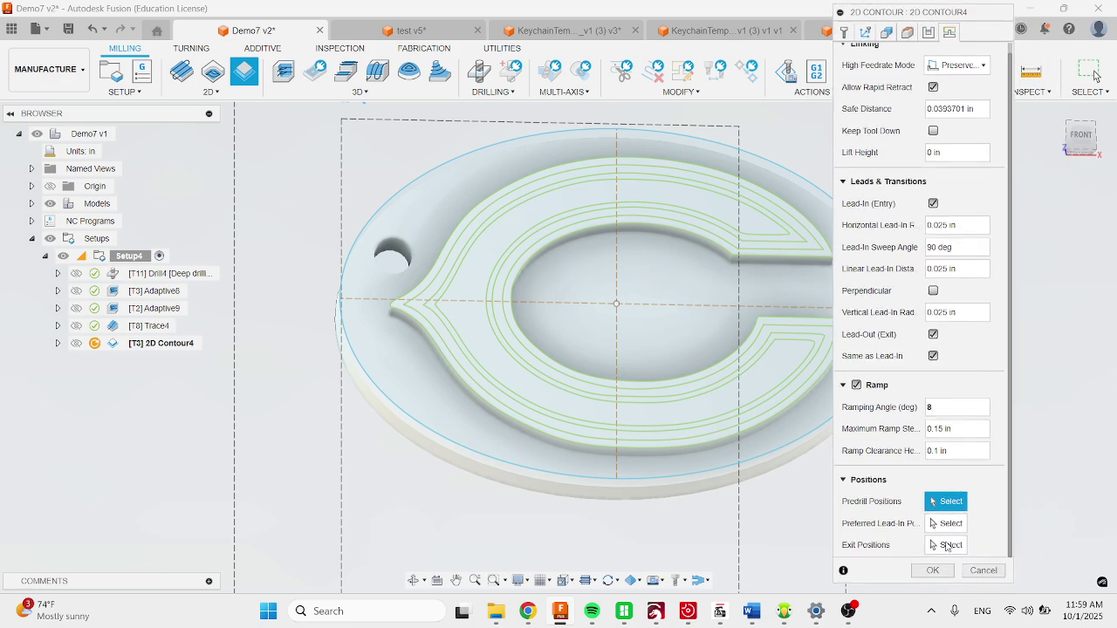
left_click(937, 566)
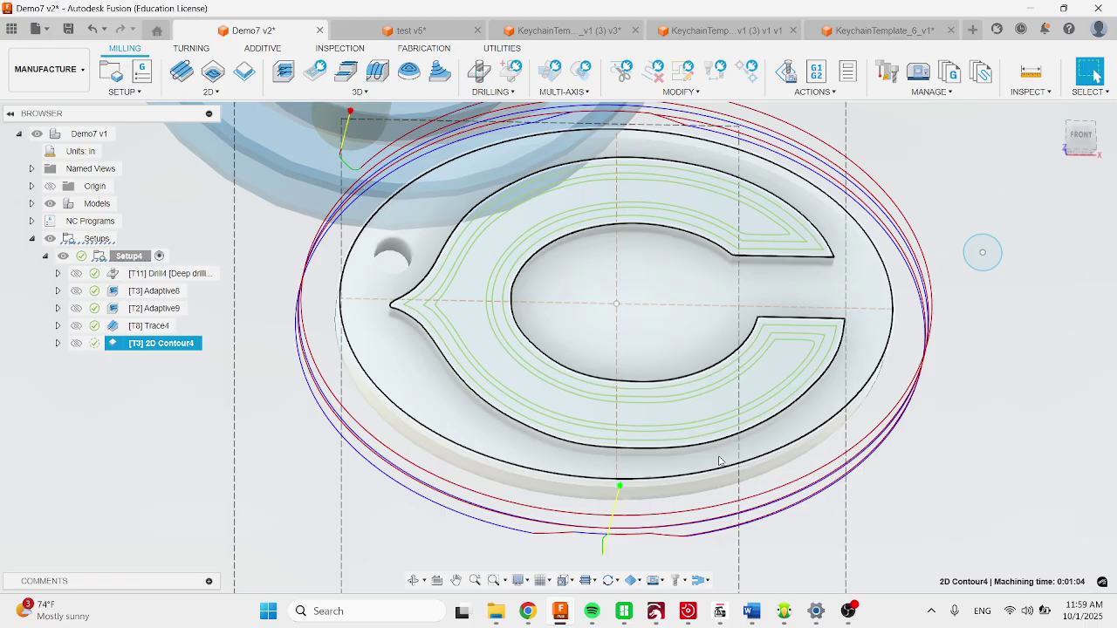
- Simulate all five operations of Setup4 together, from drilling to the 2D contour, play the simulation and exit it
middle_click_drag(718, 456, 713, 410, "shift")
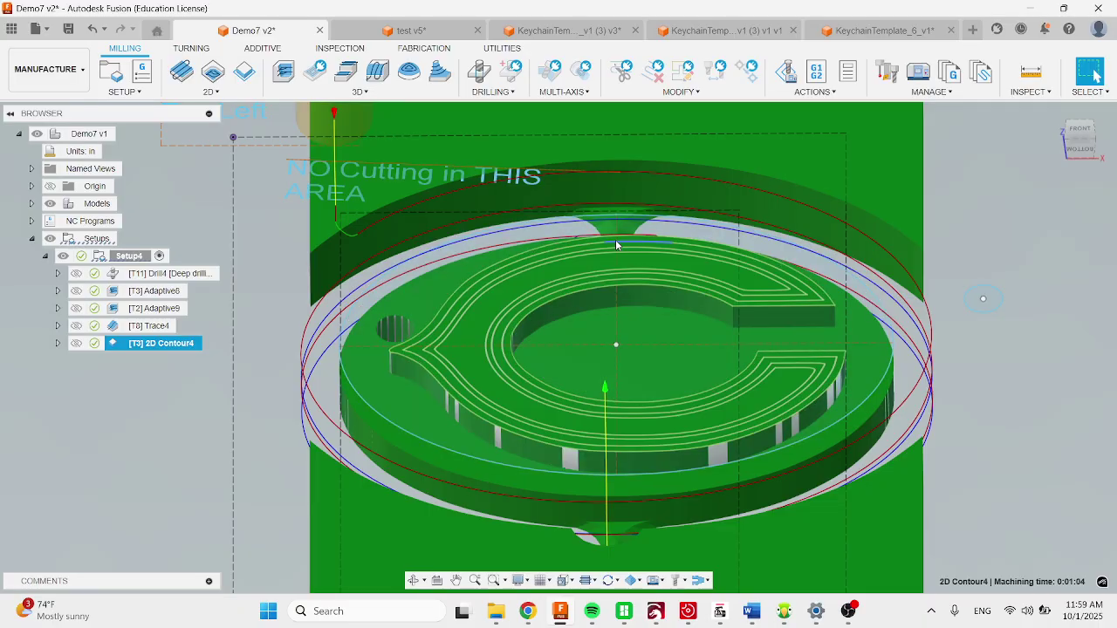
left_click(147, 274, "ctrl")
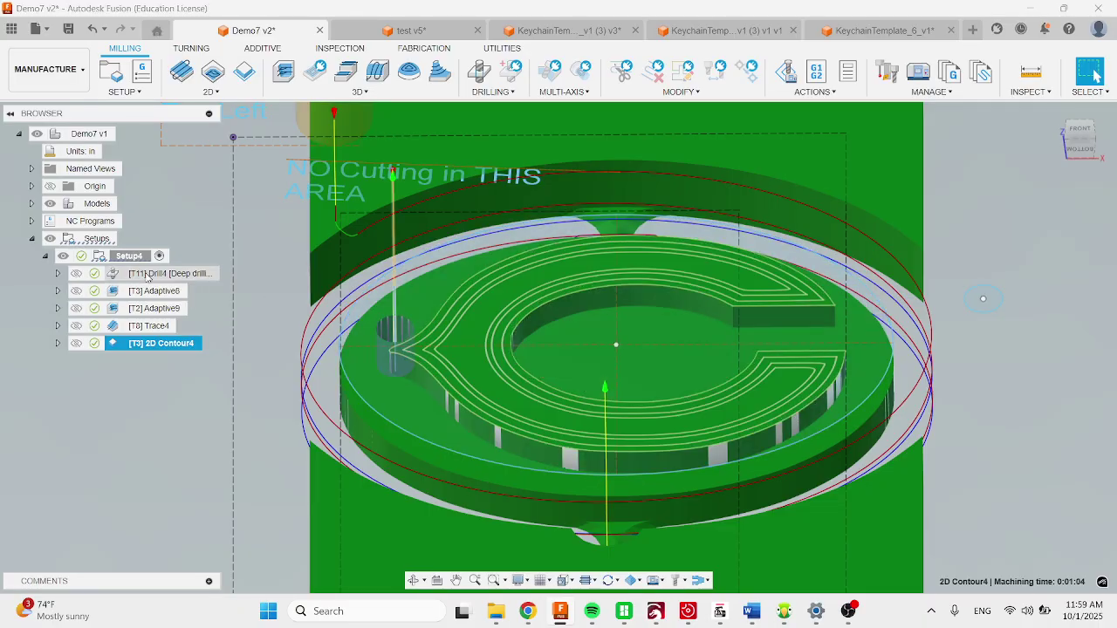
left_click(147, 291, "ctrl")
left_click(147, 308, "ctrl")
left_click(147, 326, "ctrl")
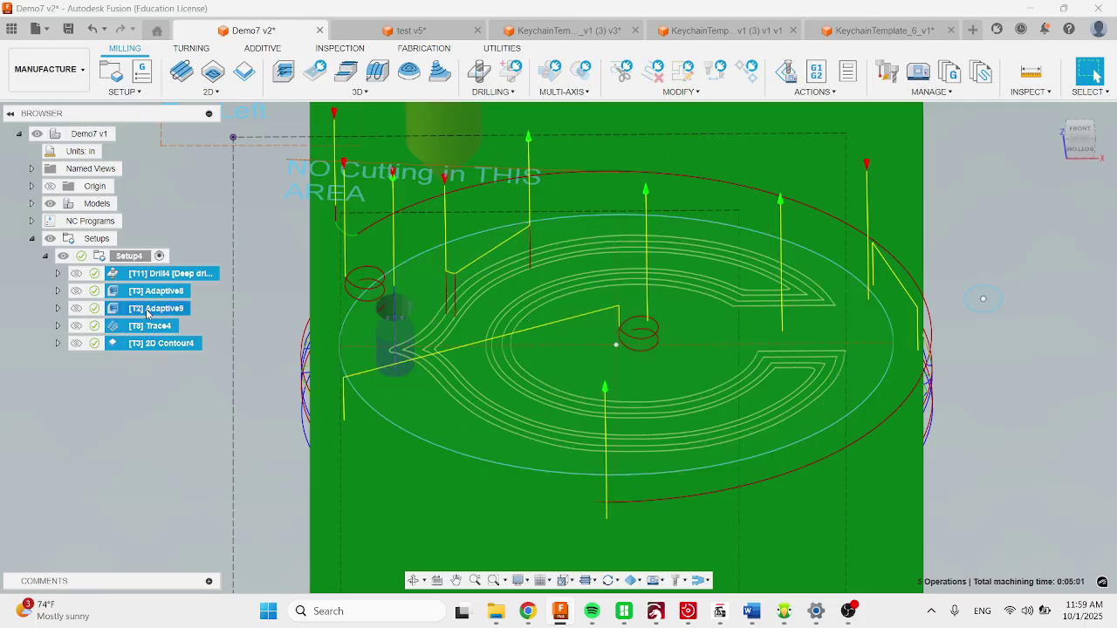
right_click(148, 312)
left_click(216, 81)
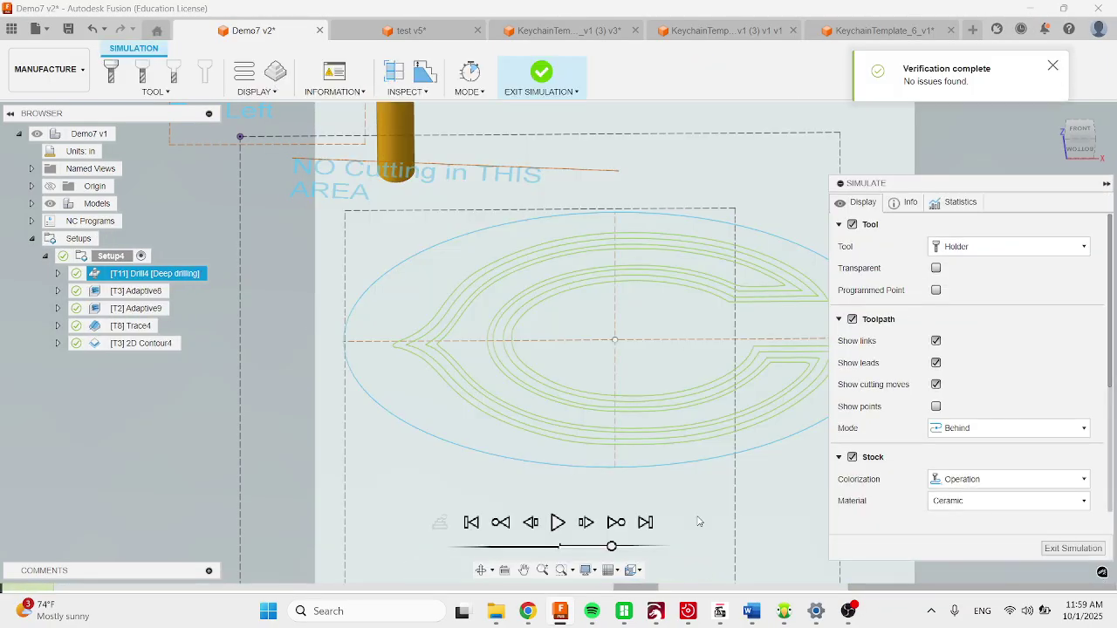
left_click(556, 521)
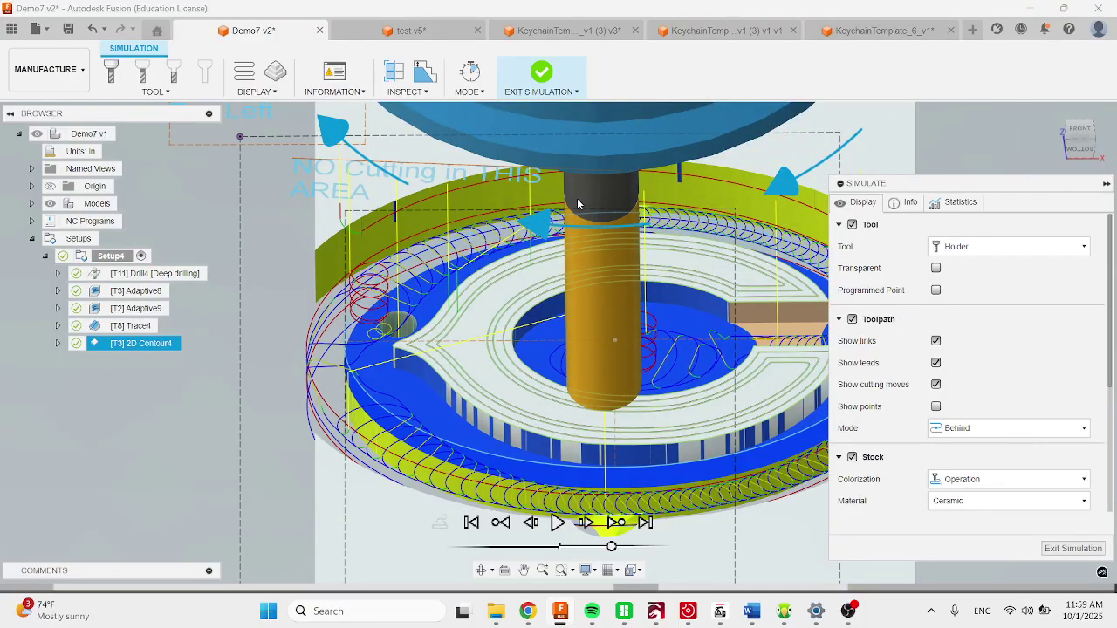
left_click(541, 74)
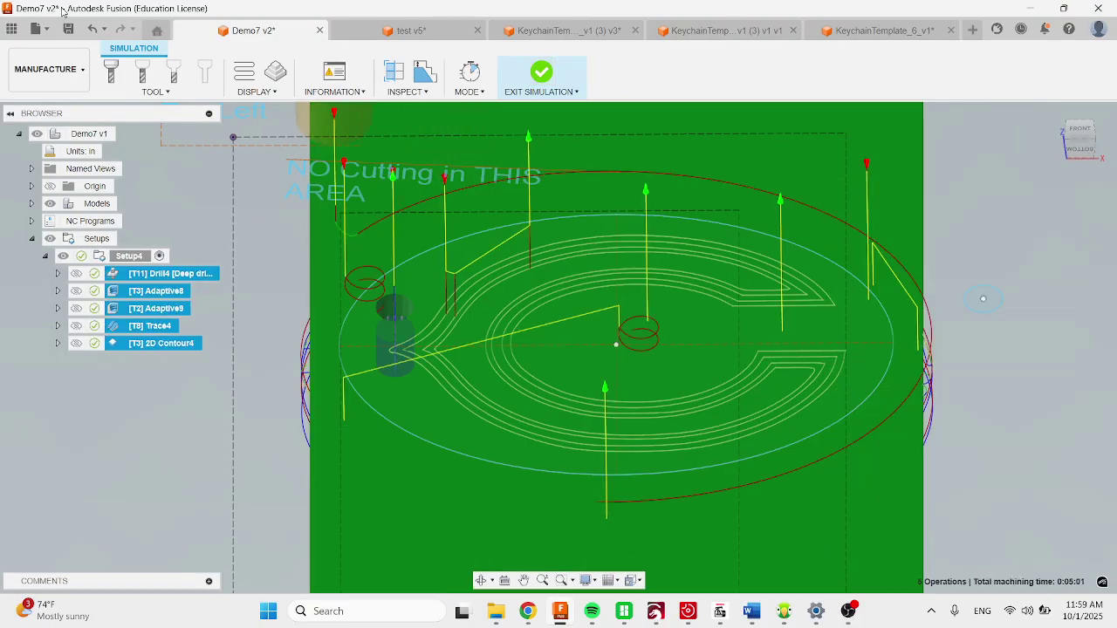
- Save the document as a new version with the description "User Saved"
key("ctrl+s")
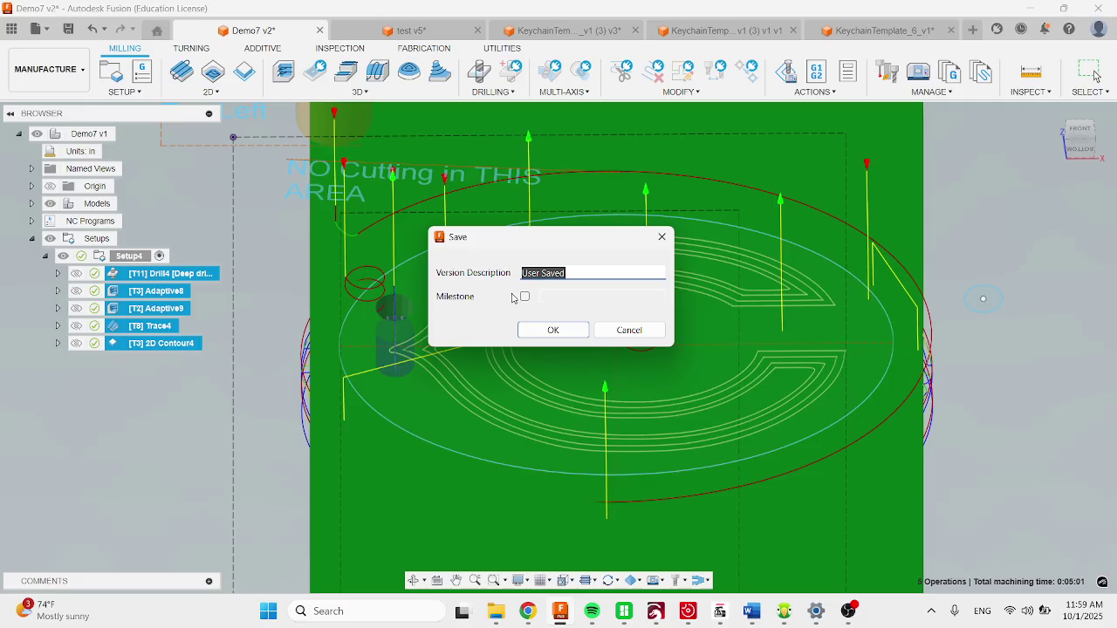
left_click(554, 329)
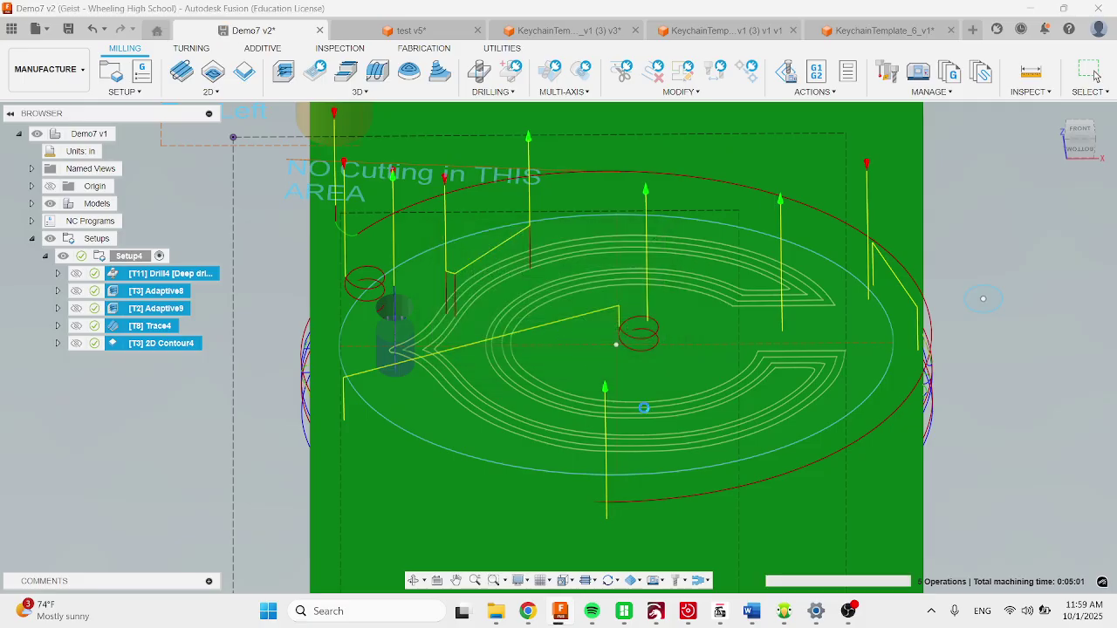
- View the keychain model in the Design workspace and return to the Manufacture workspace
left_click(48, 70)
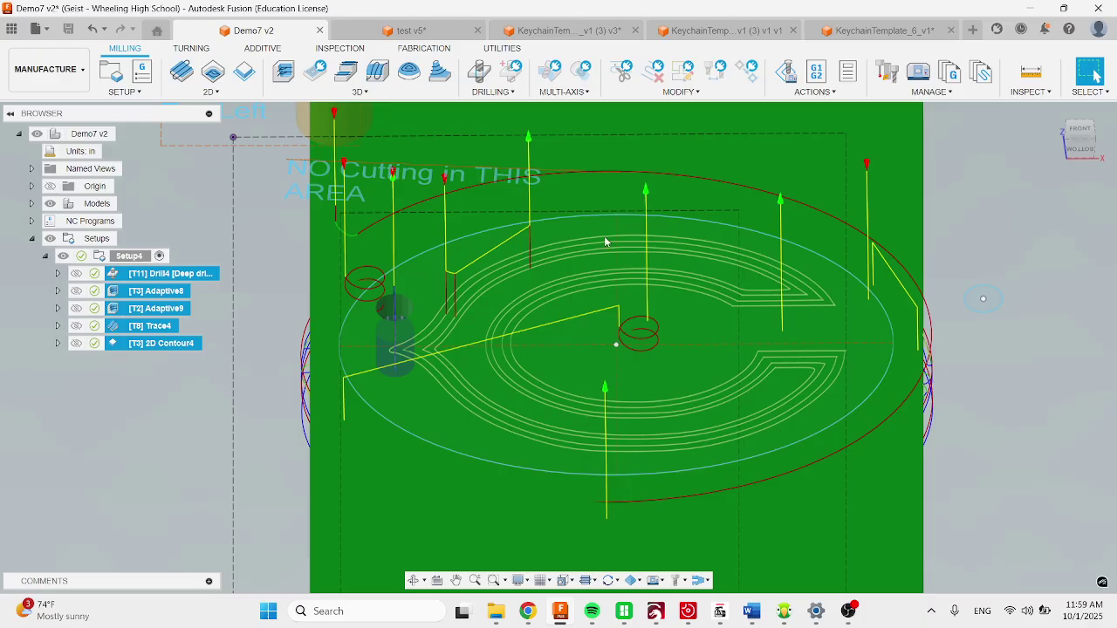
left_click(47, 69)
left_click(54, 116)
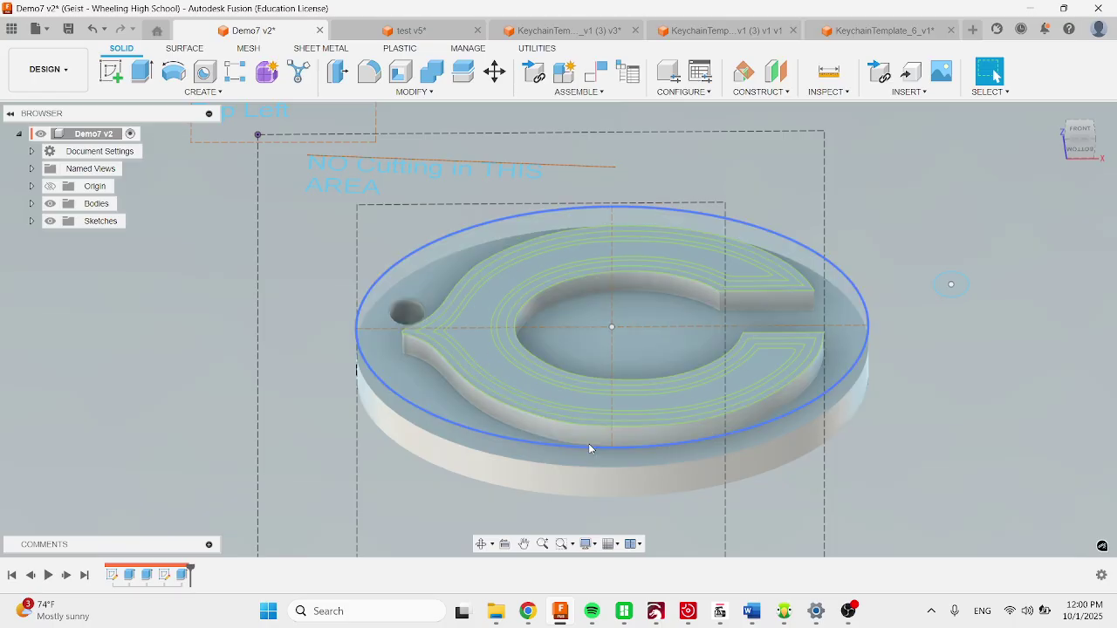
left_click(48, 69)
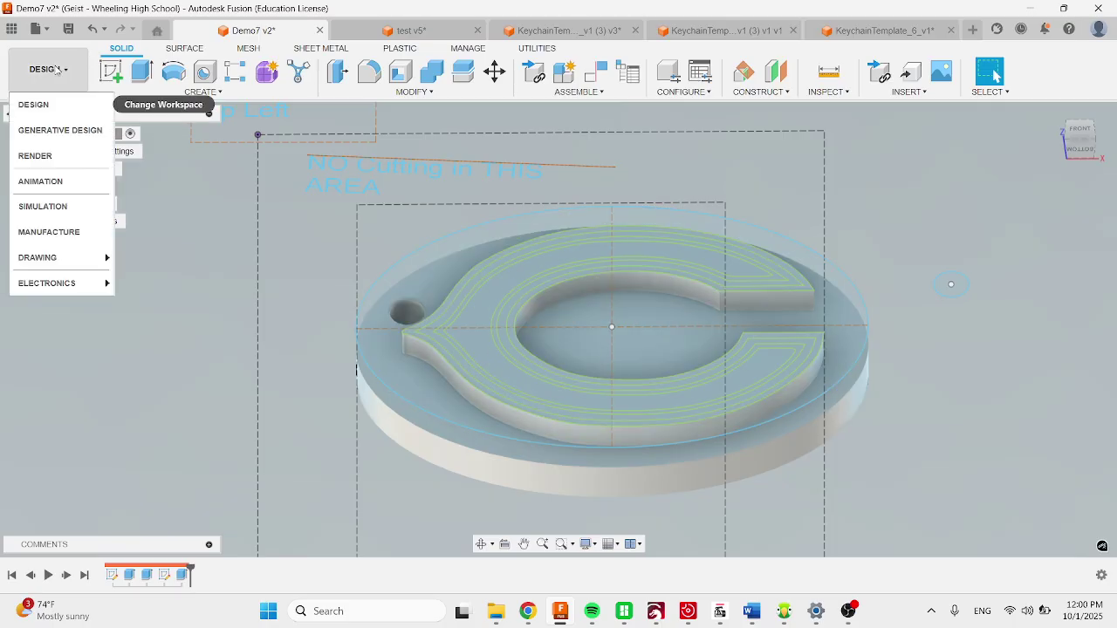
left_click(49, 232)
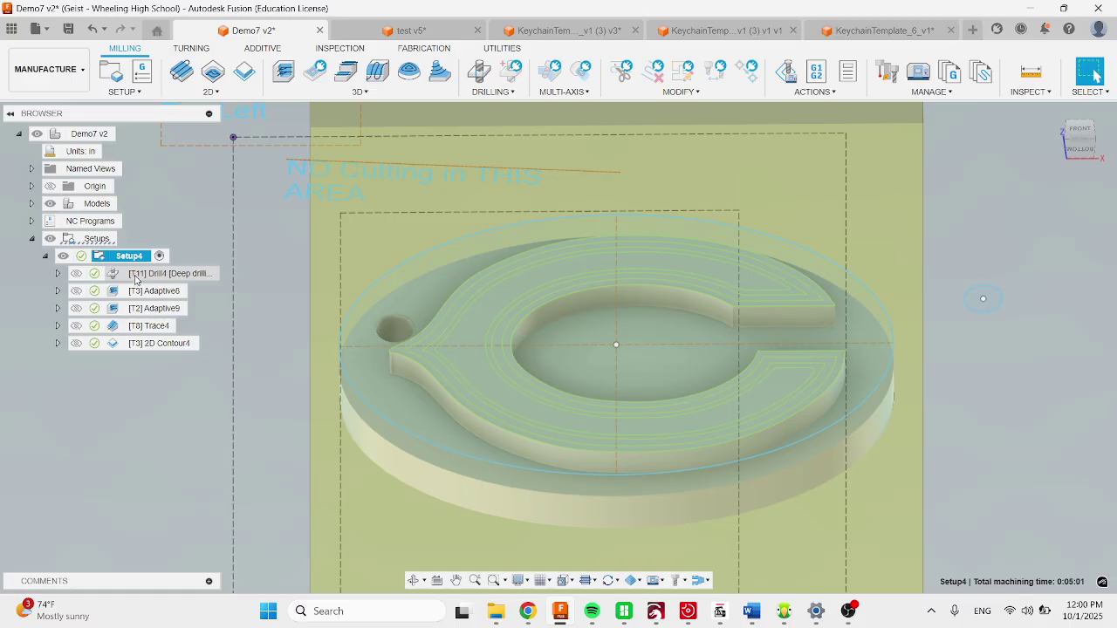
- Select all five operations in Setup4, from the Drill4 operation through 2D Contour4
right_click(135, 279)
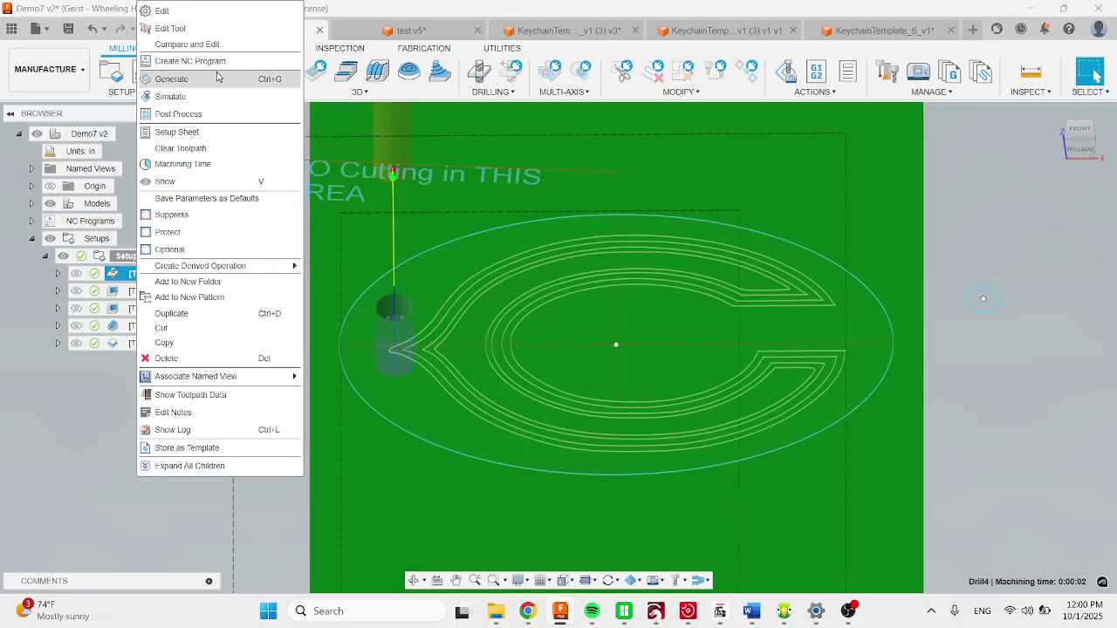
left_click(1029, 363)
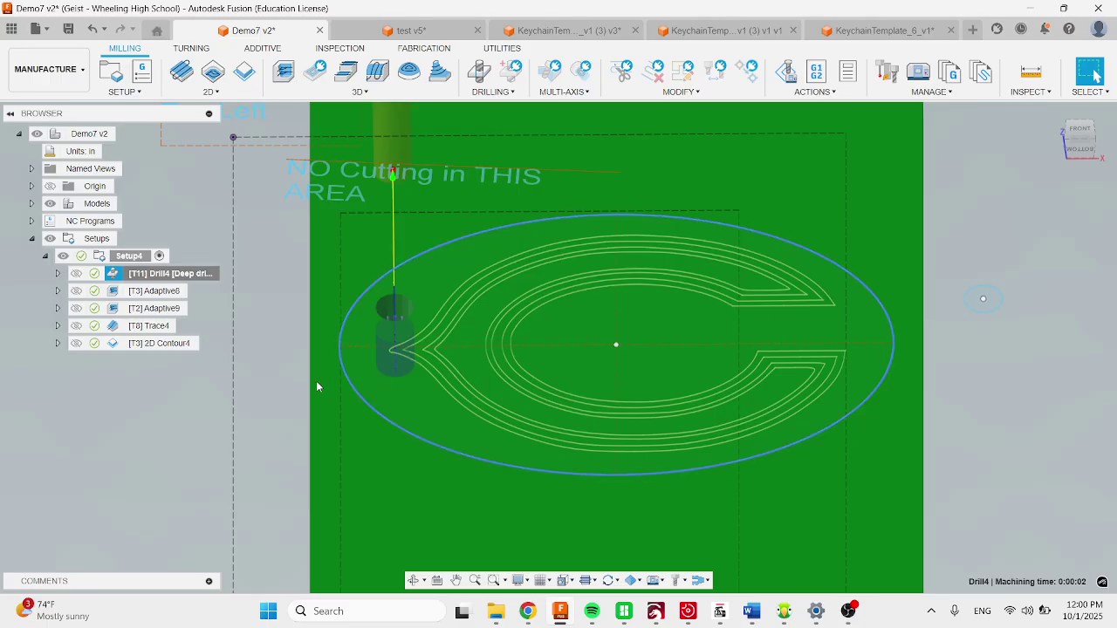
left_click(182, 387)
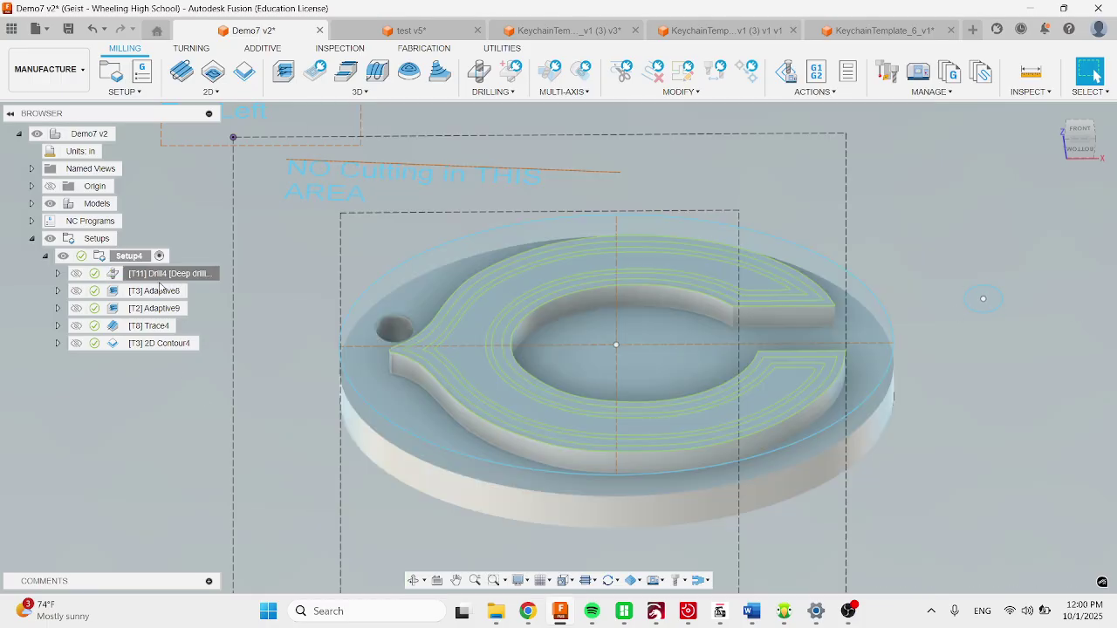
left_click(145, 346, "shift")
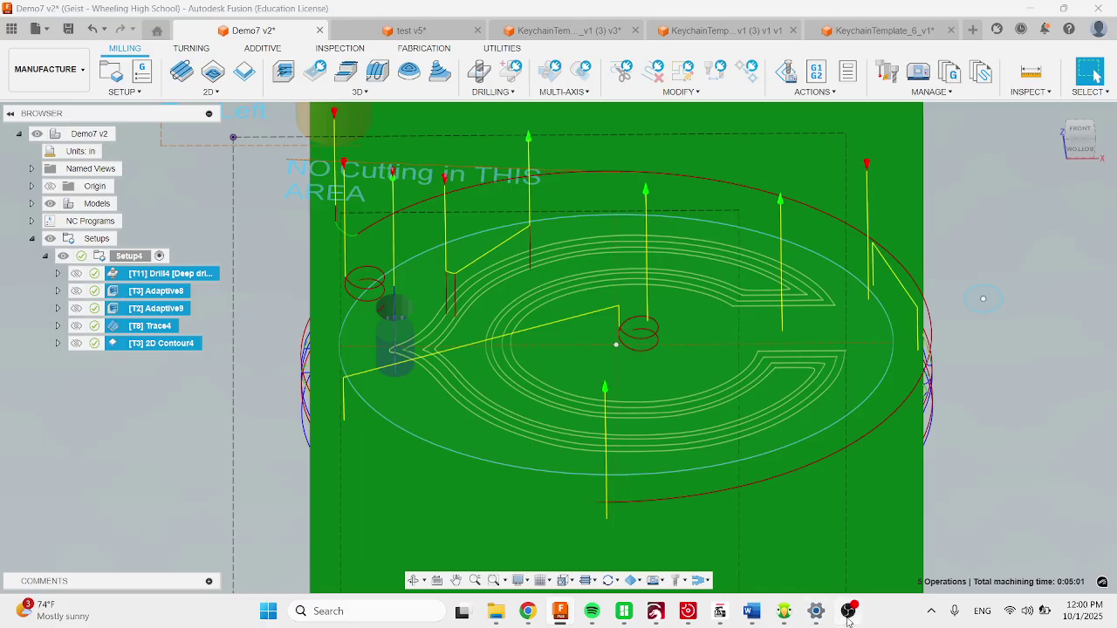
mouse_move(847, 620)
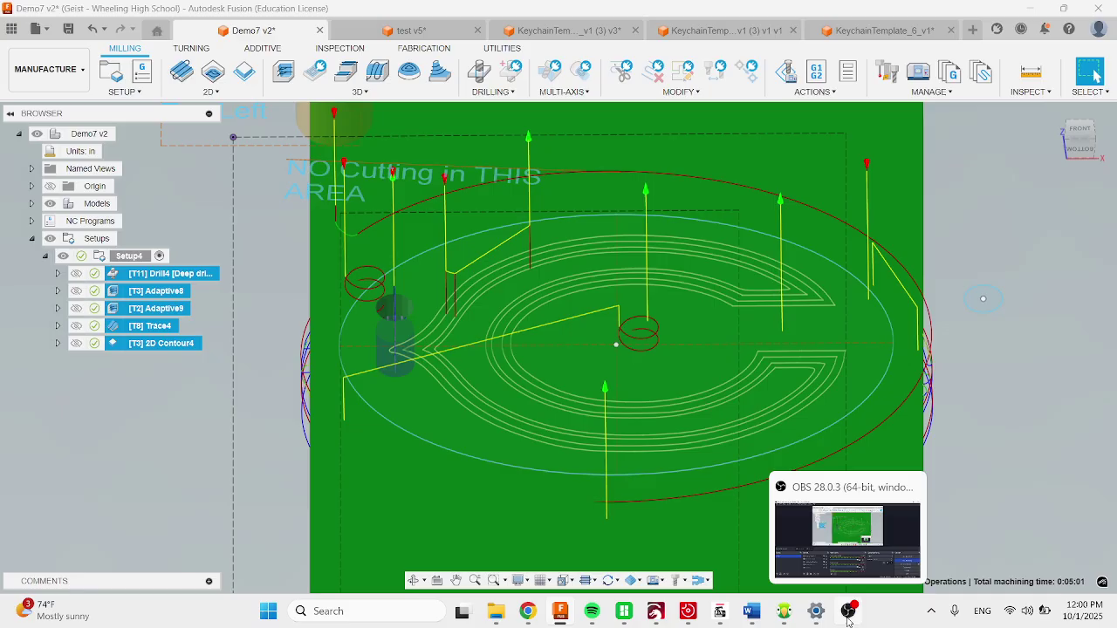
left_click(847, 619)
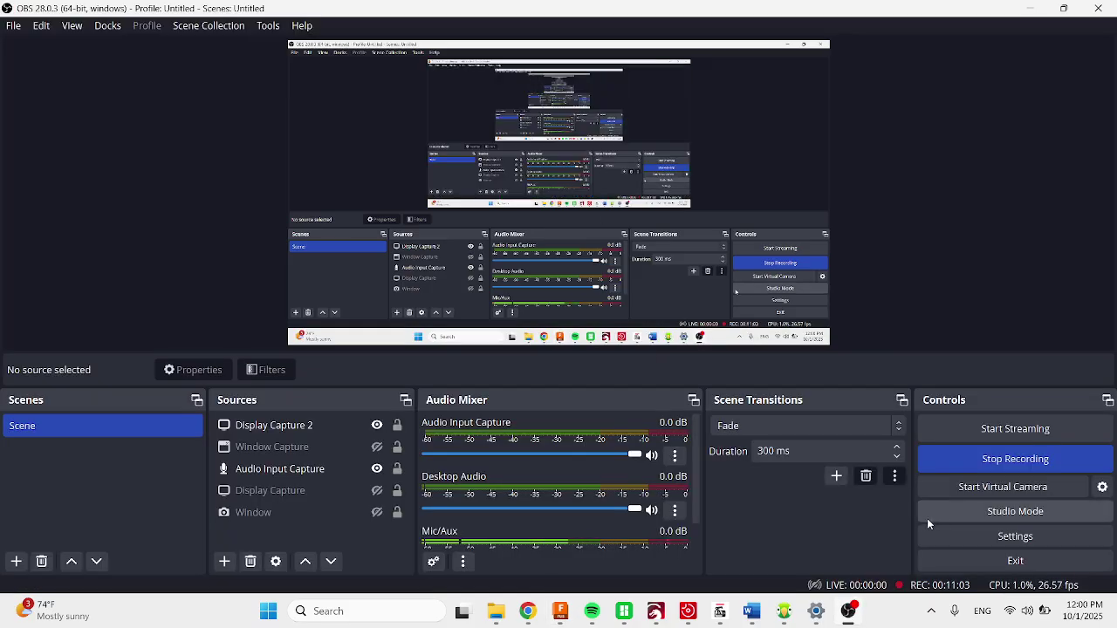